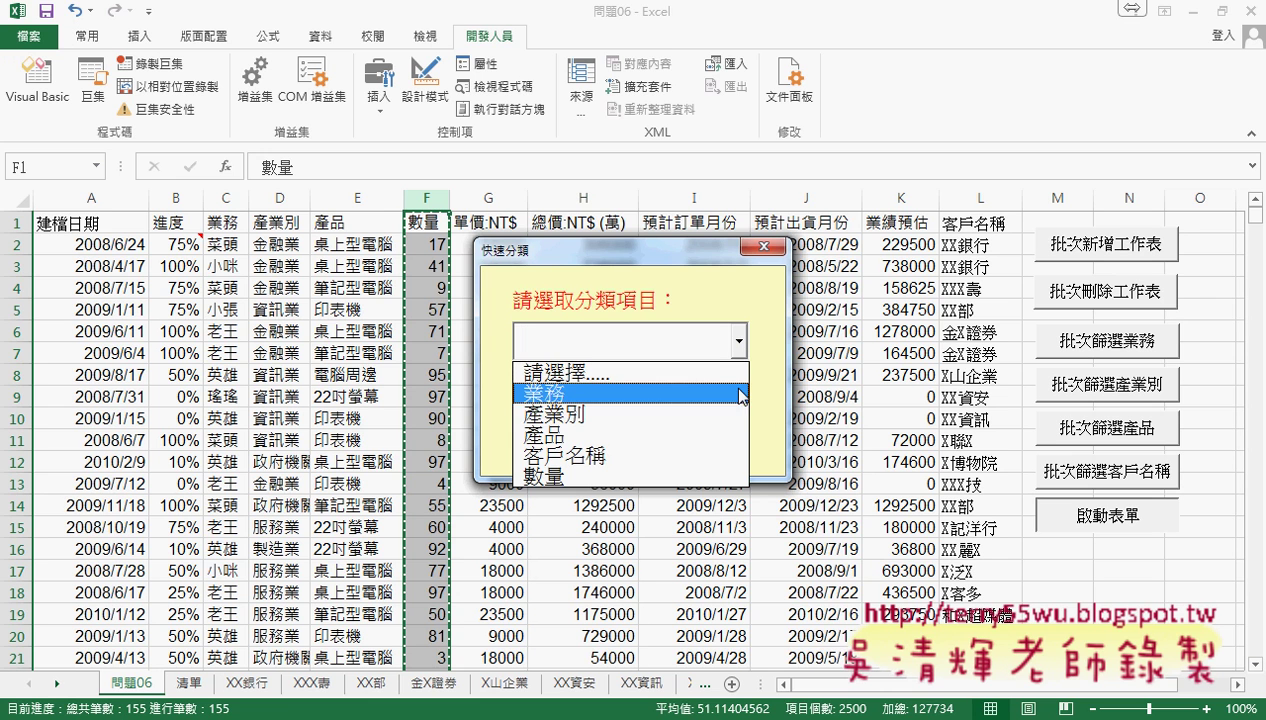
Run the 快速分類 form and pick 業務, then 產業別, in the category dropdown.
left_click(712, 396)
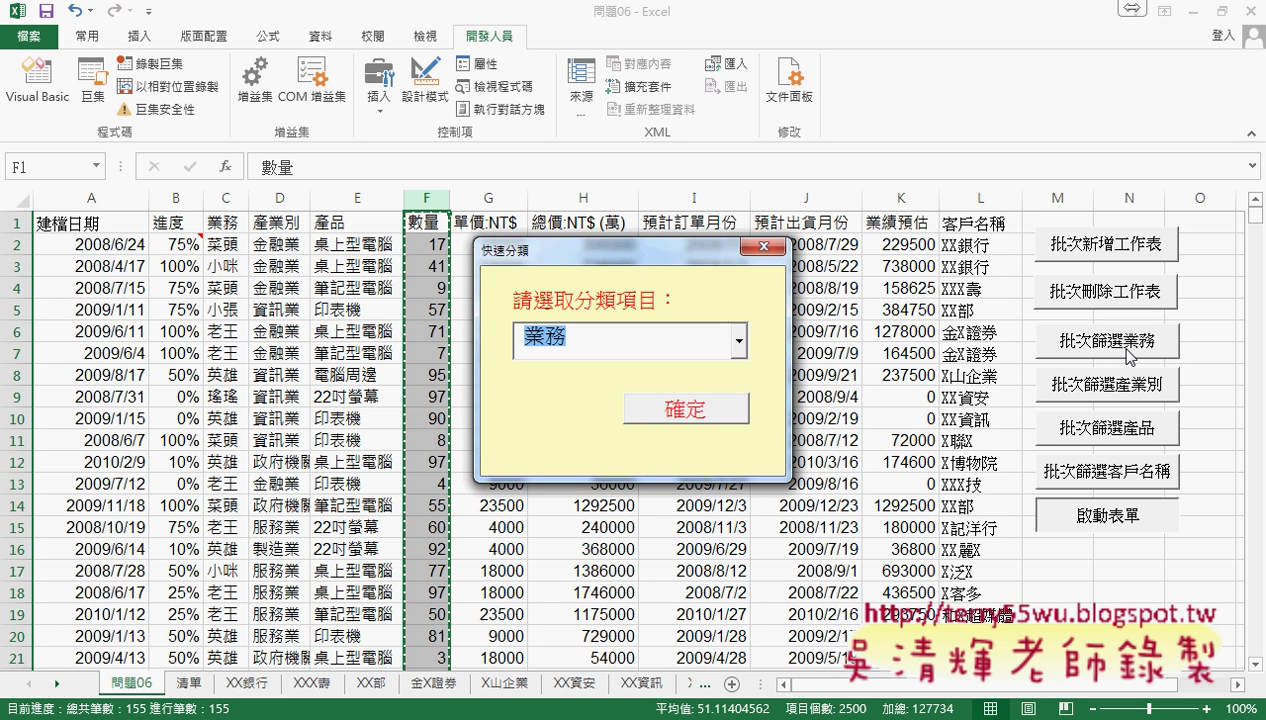
left_click(738, 342)
left_click(718, 413)
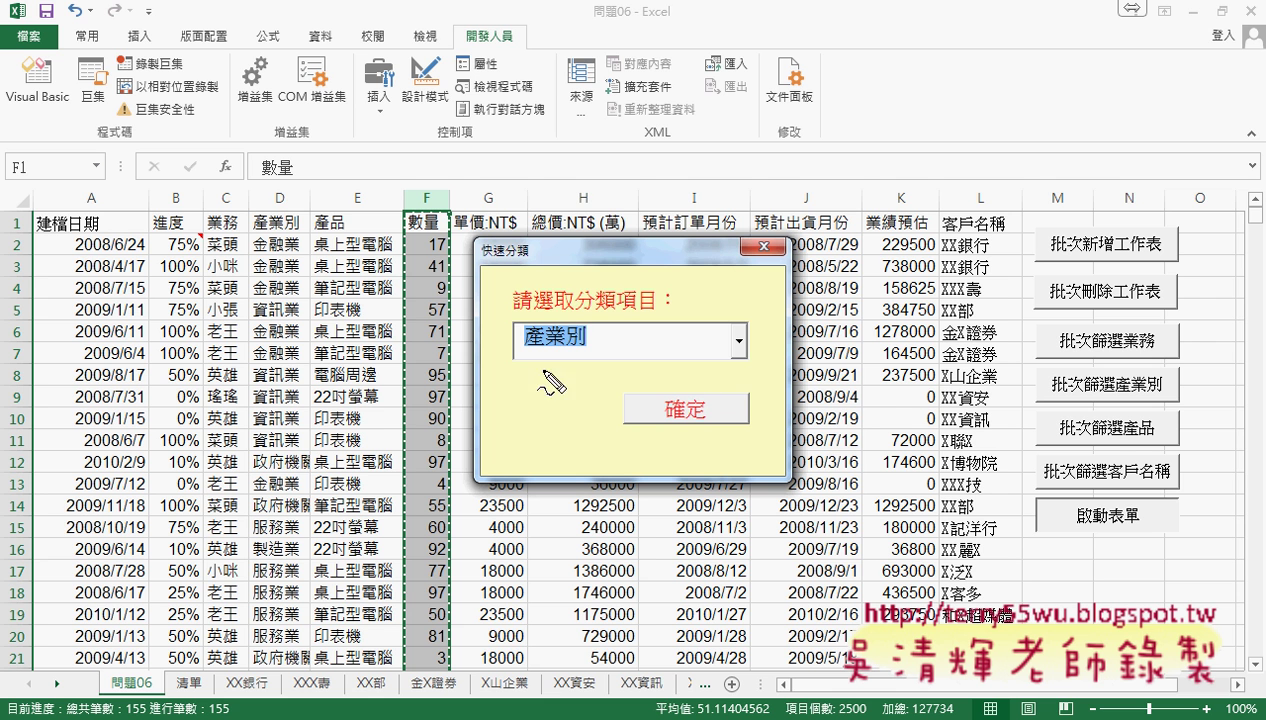
left_click_drag(520, 326, 1012, 406)
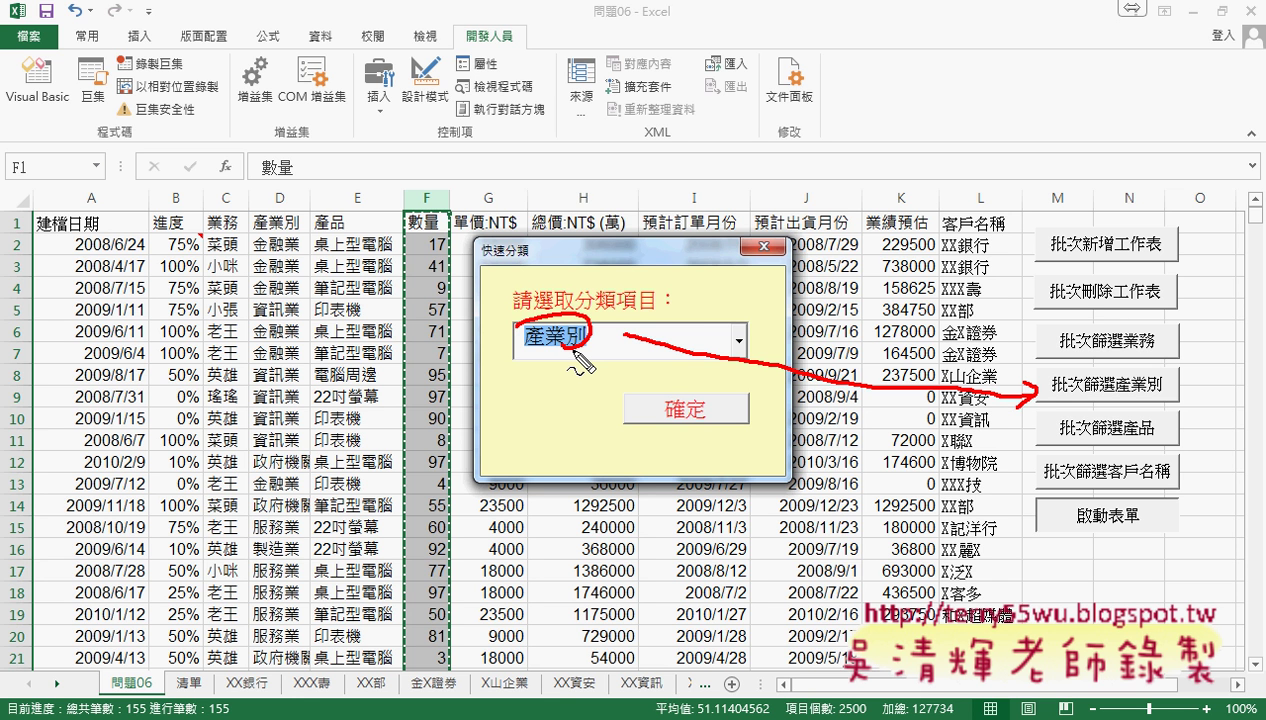
key("Escape")
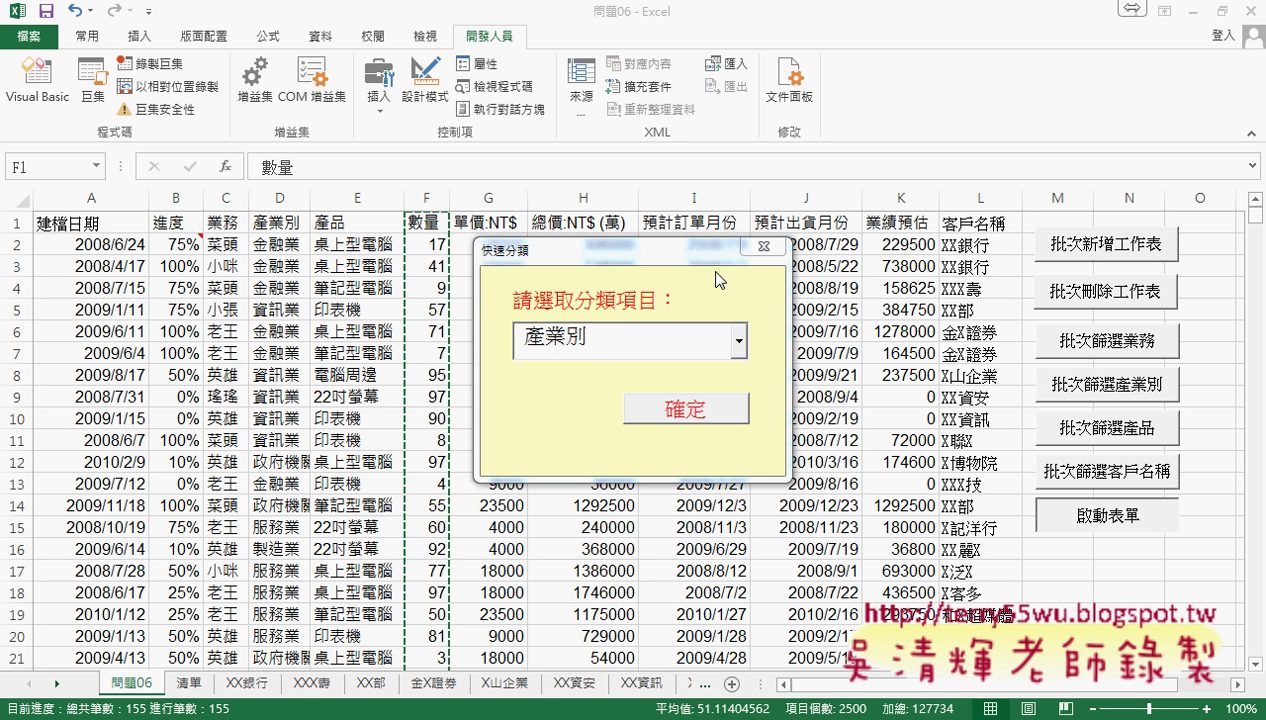
Close the form and double-click home2's 確定 button to generate an empty CommandButton1_Click.
left_click(772, 244)
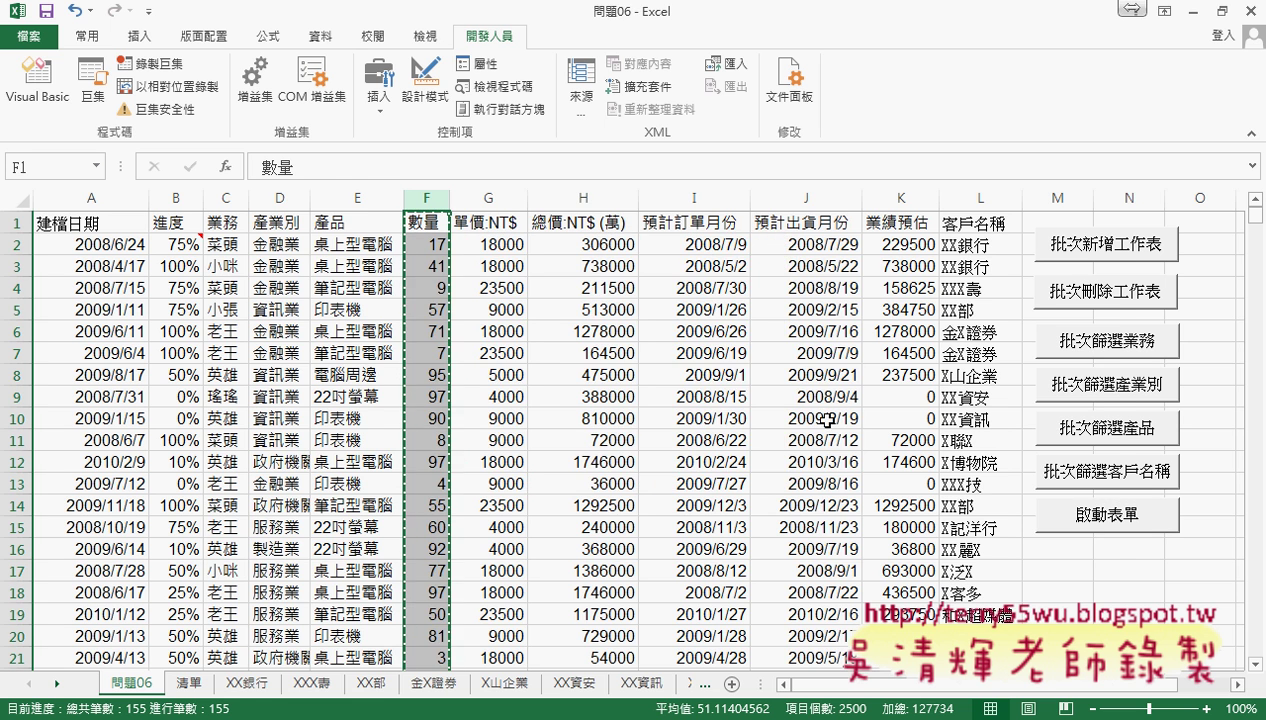
left_click(38, 85)
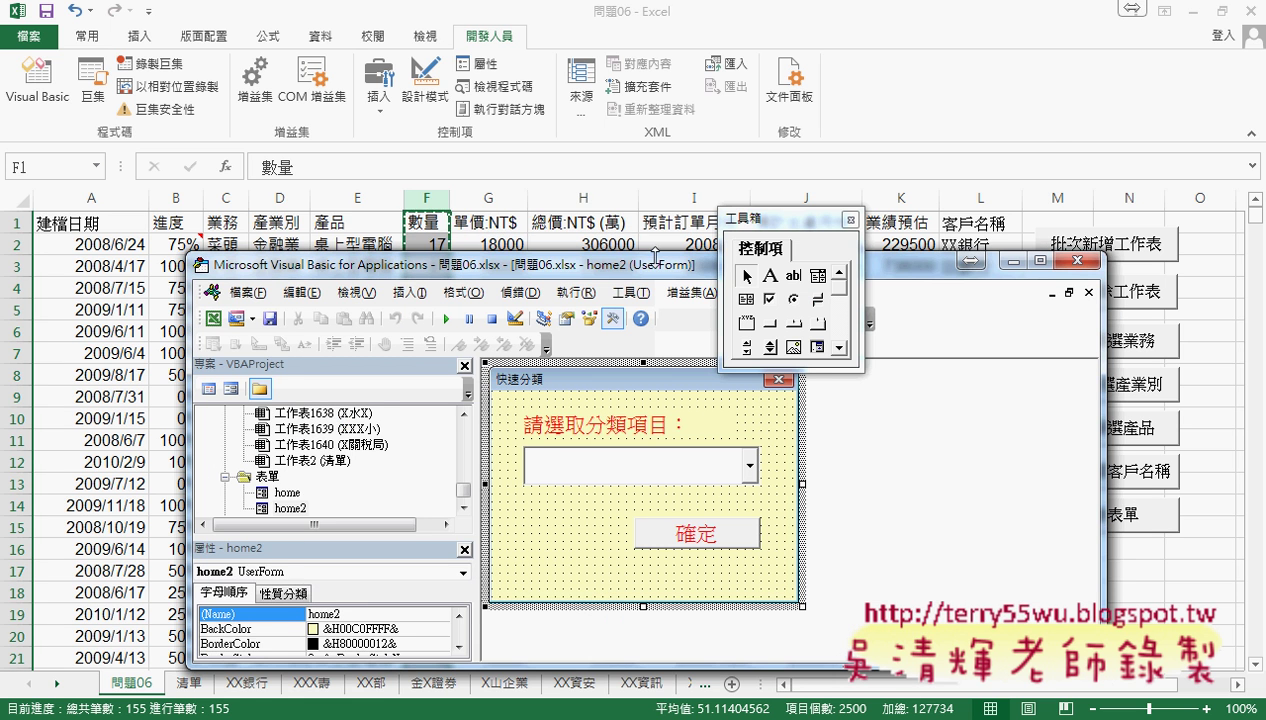
left_click_drag(654, 268, 600, 167)
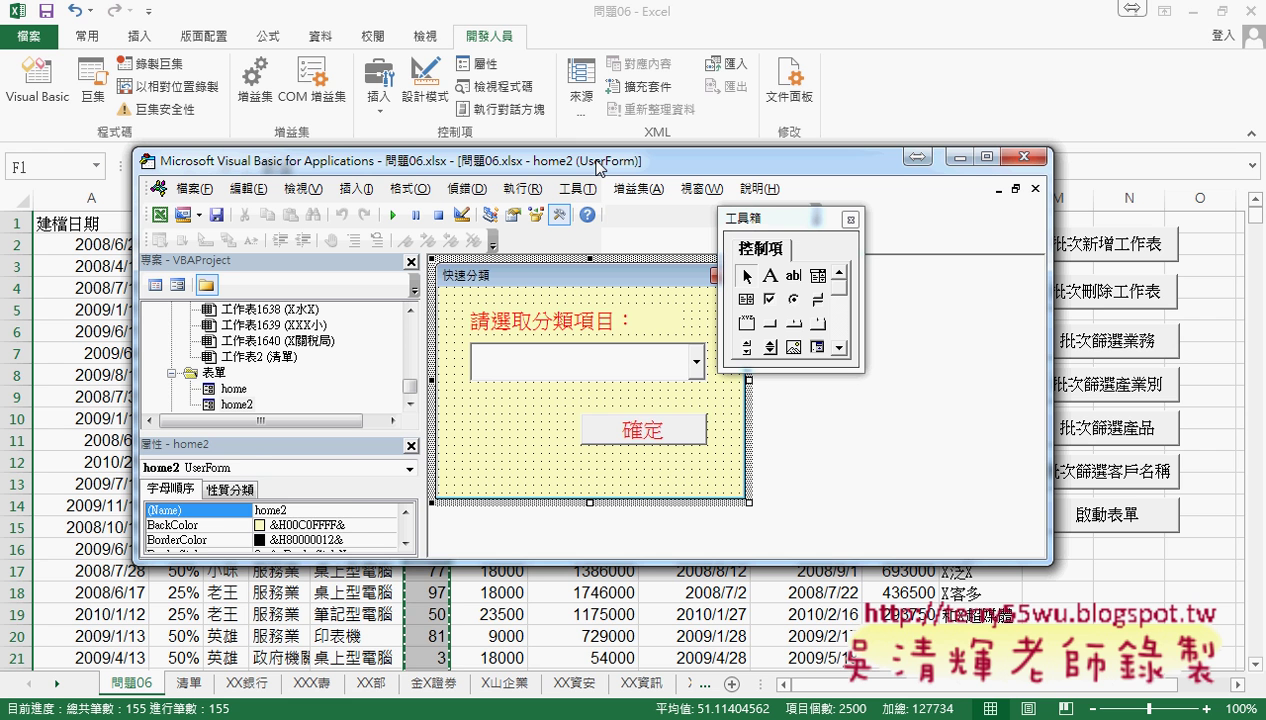
left_click(618, 430)
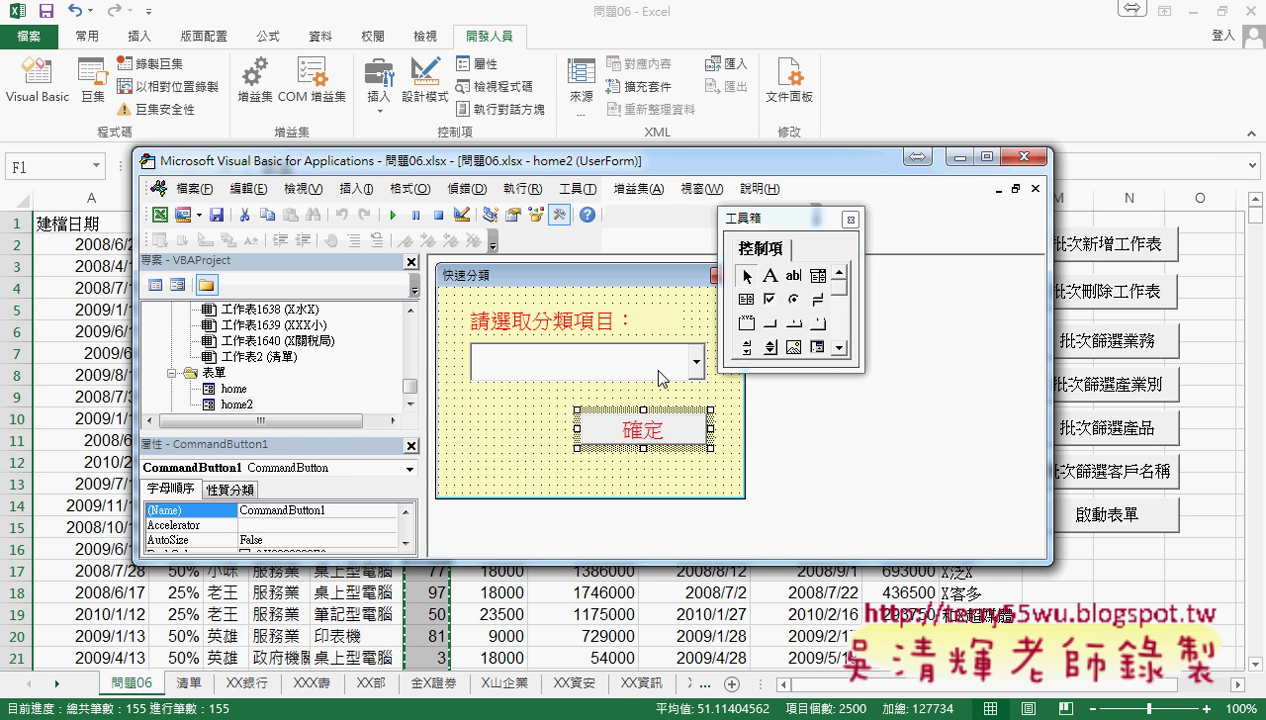
double_click(660, 438)
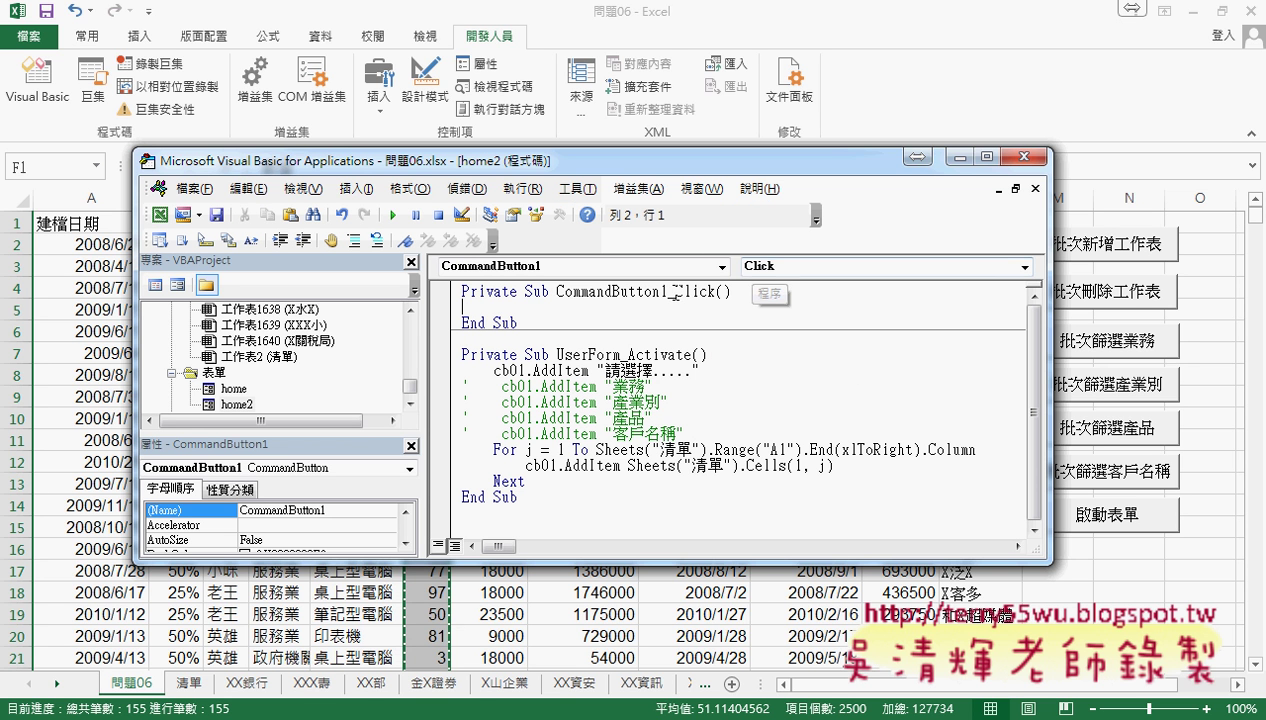
Add a DblClick procedure from the event list, then select and delete it.
left_click_drag(675, 292, 715, 293)
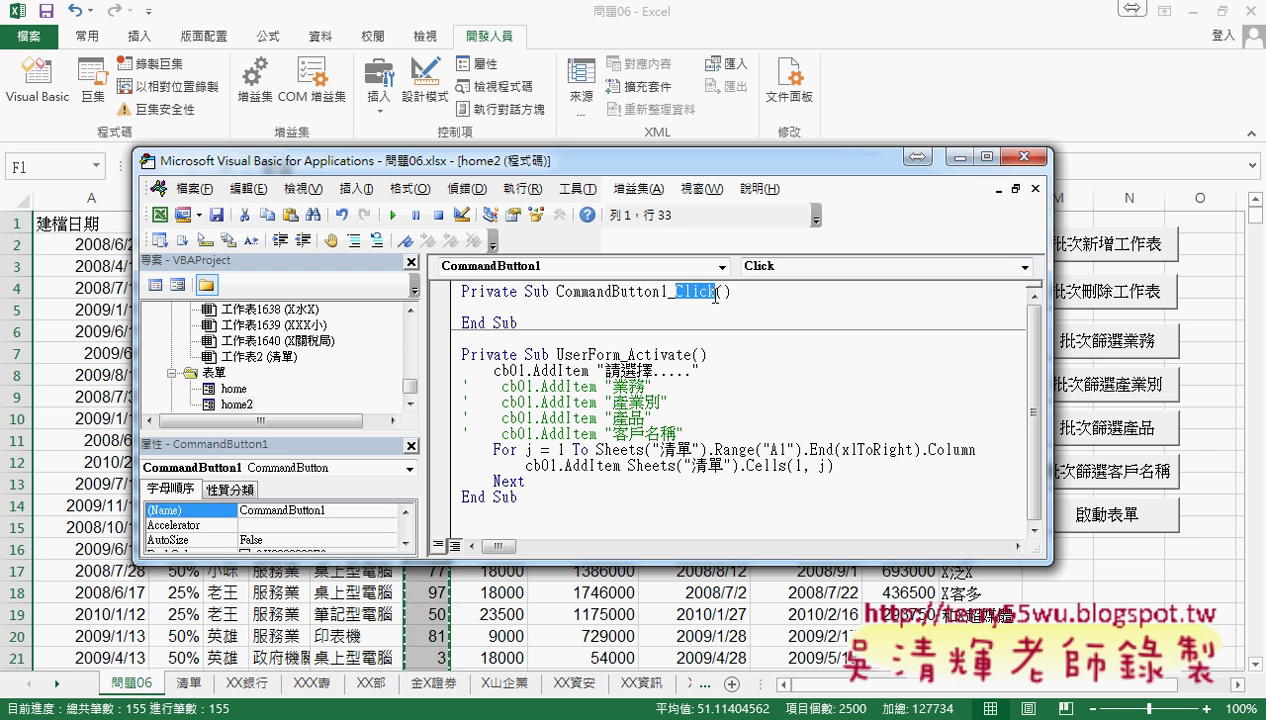
left_click(822, 266)
left_click(818, 319)
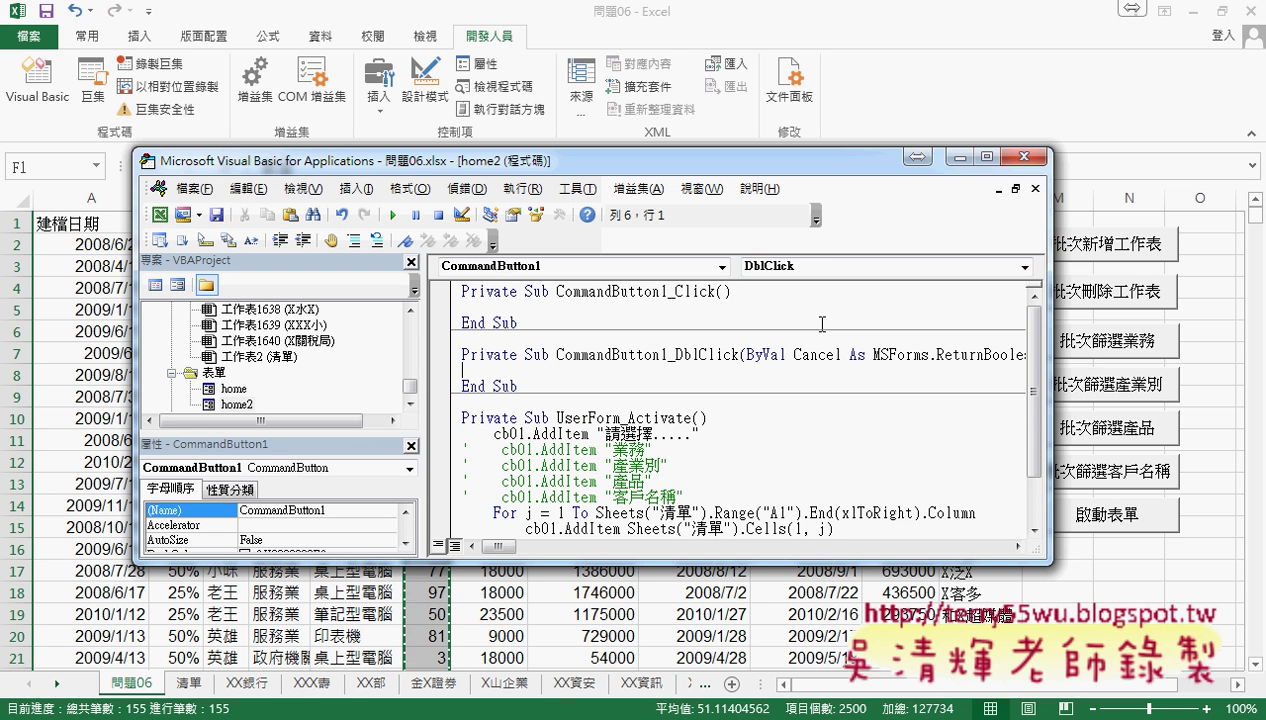
left_click_drag(518, 386, 448, 366)
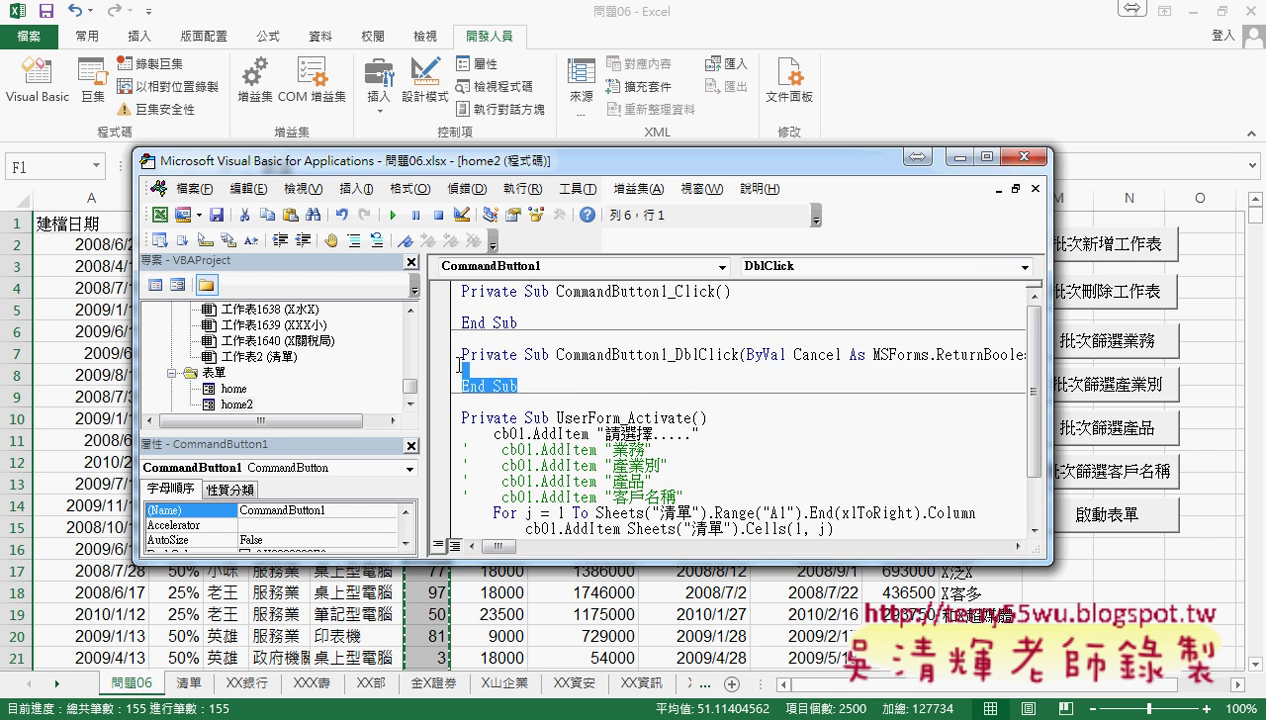
key("Delete")
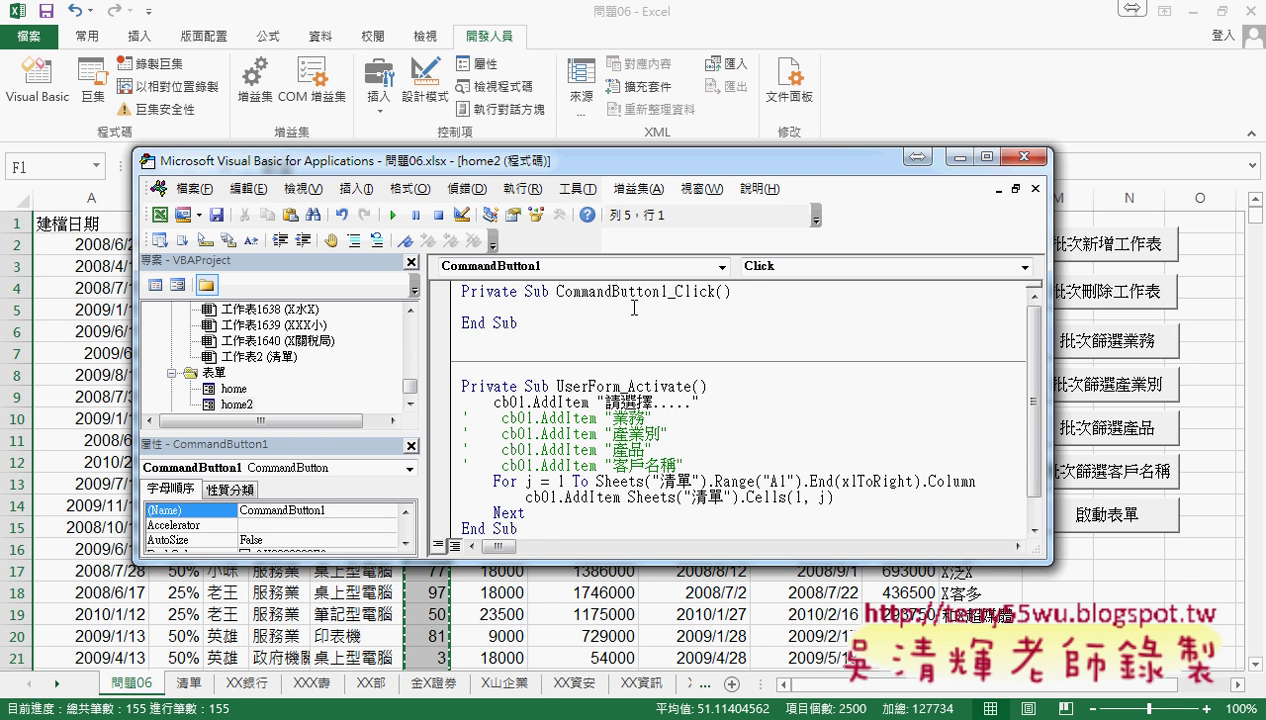
Review the CommandButton1_Click name parts and return to the home2 form design.
left_click_drag(676, 291, 715, 291)
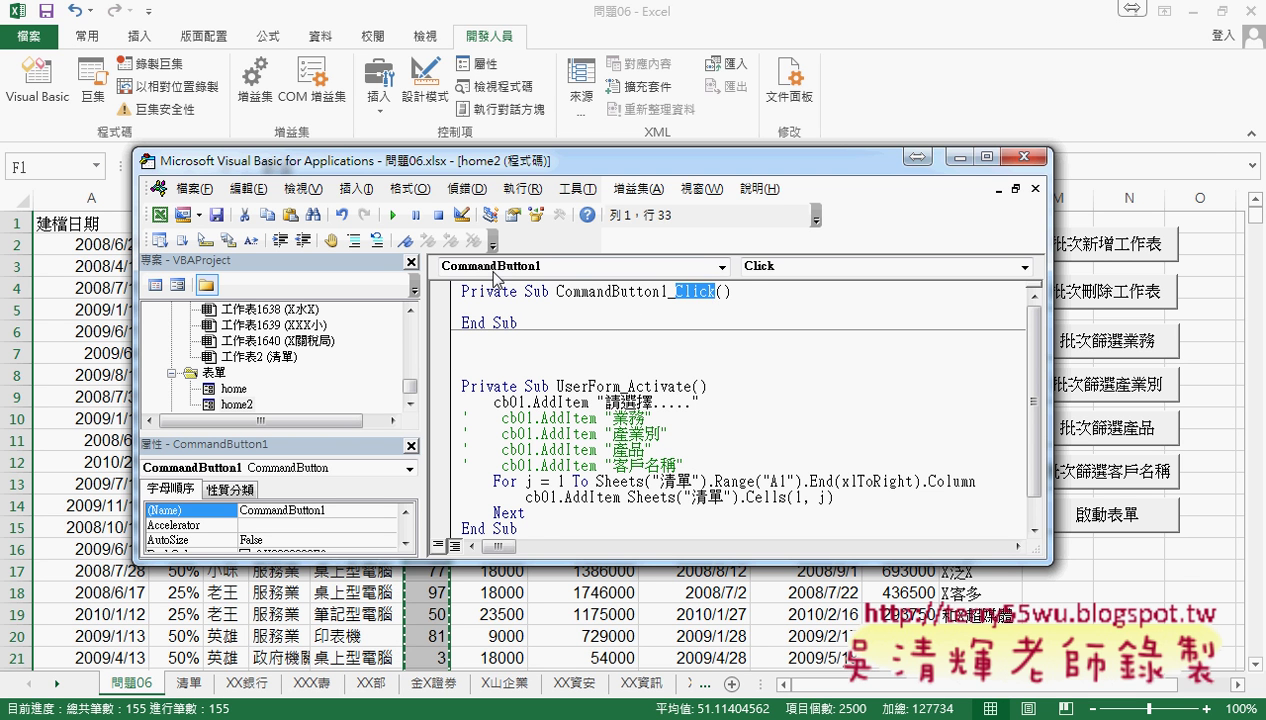
left_click_drag(557, 291, 668, 296)
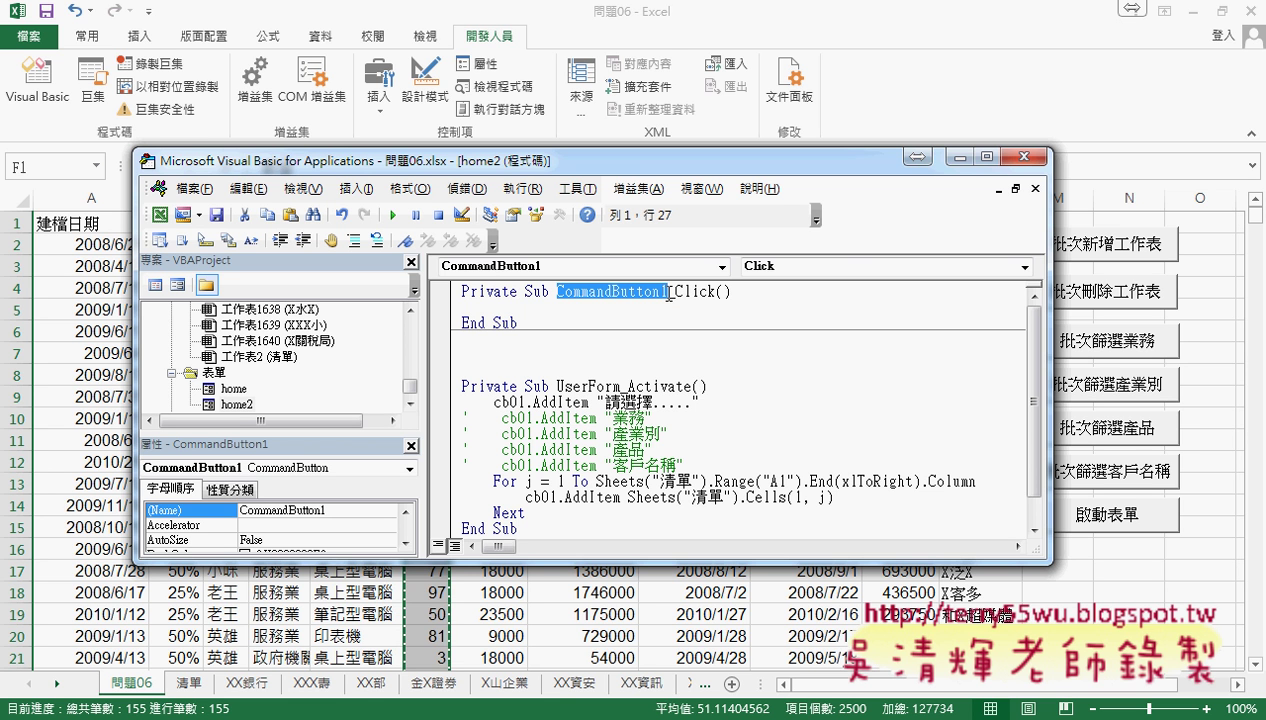
double_click(303, 403)
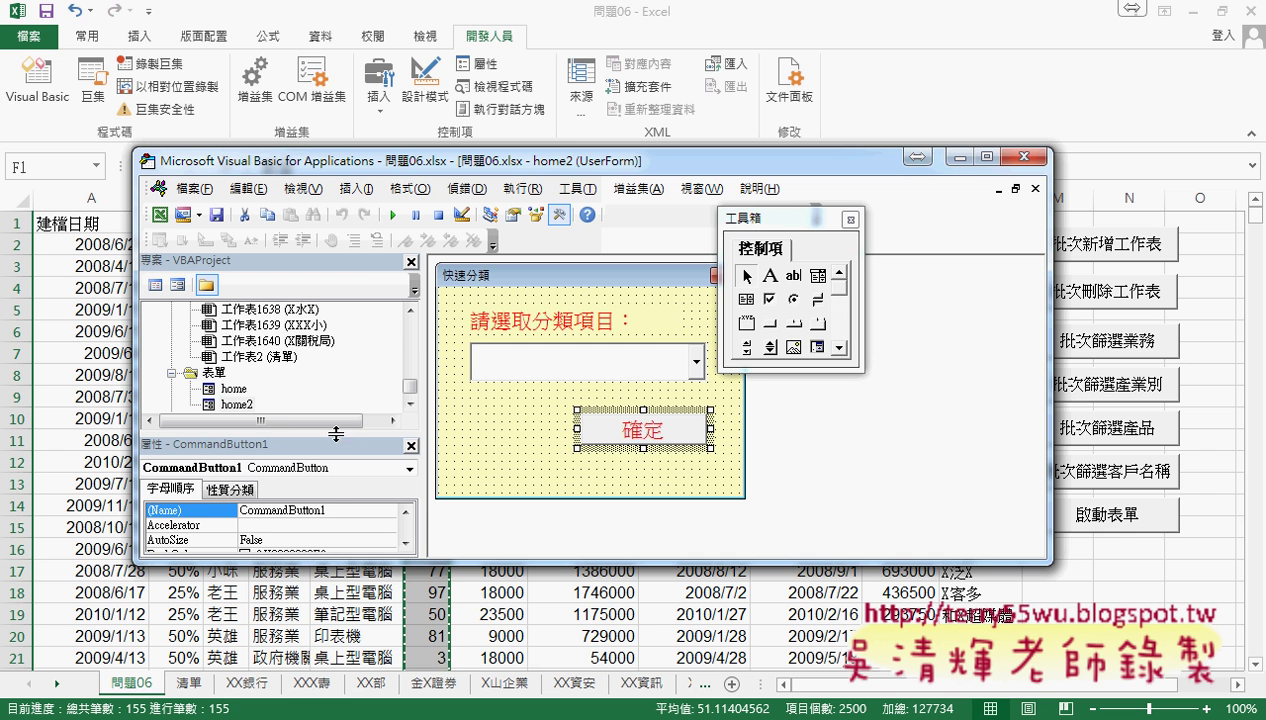
Set the 確定 button's (Name) to btn01 and generate its btn01_Click procedure.
left_click_drag(333, 433, 333, 381)
left_click(215, 458)
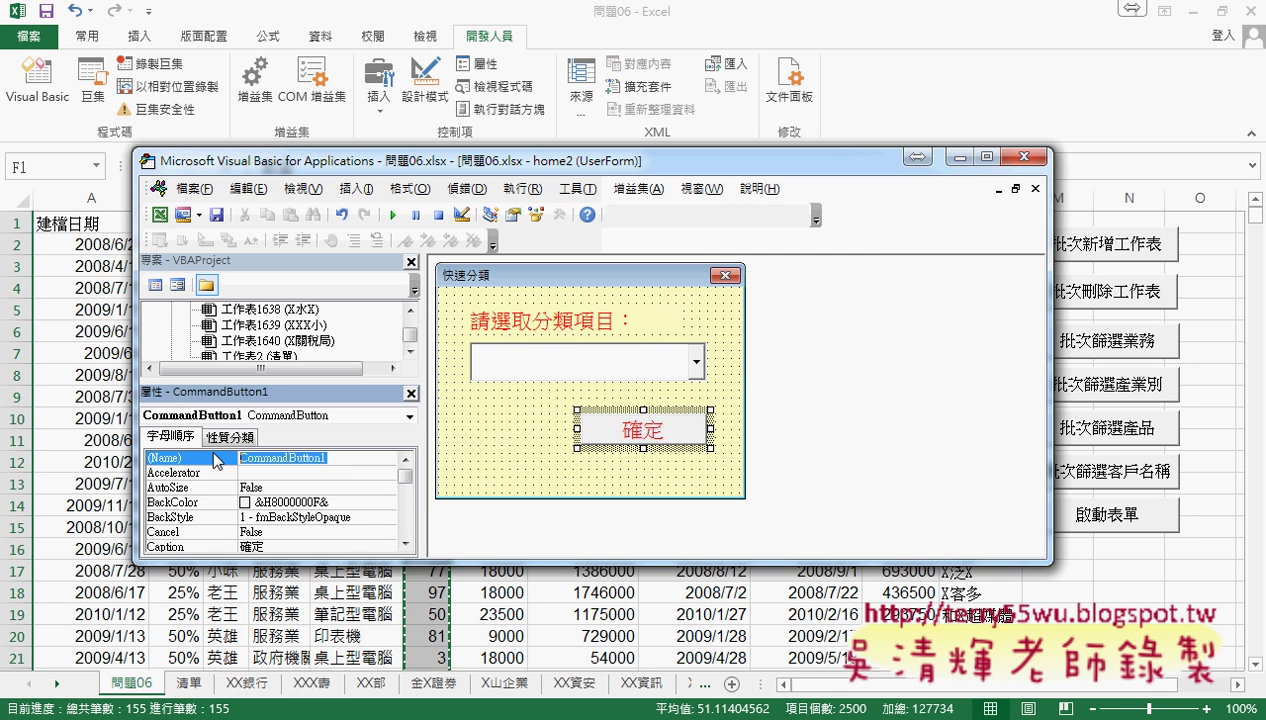
type("bt")
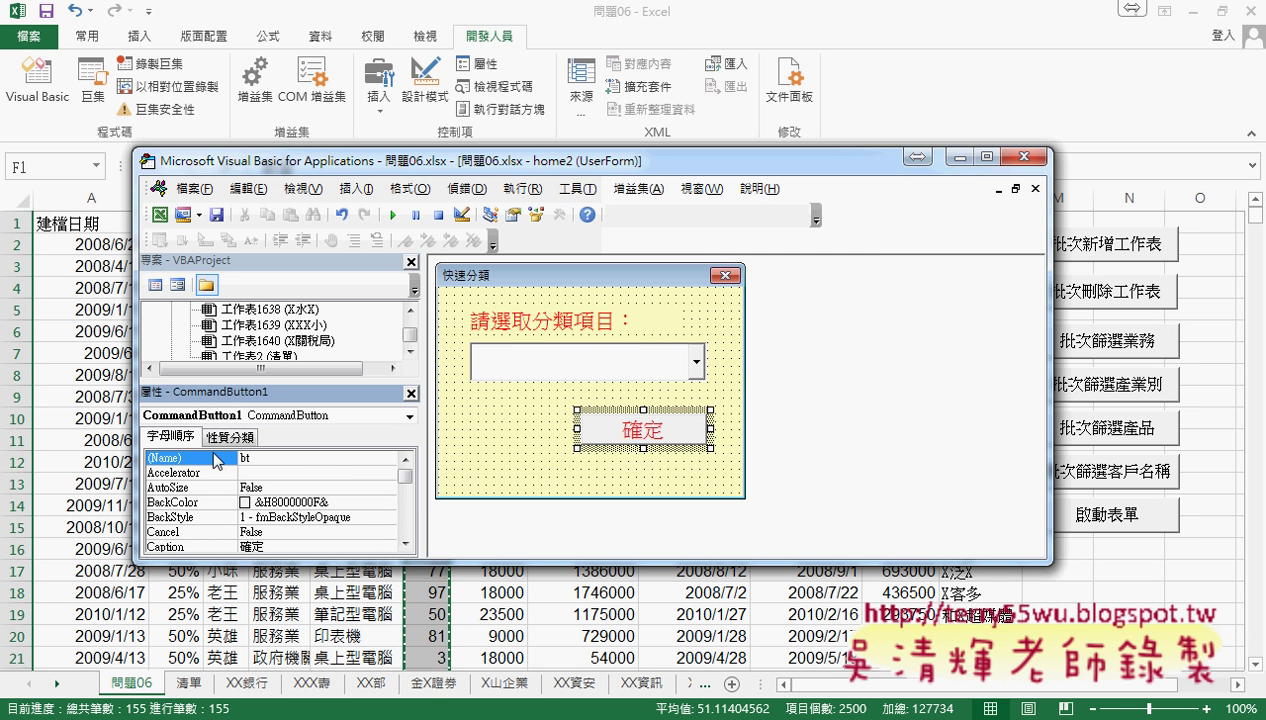
type("n01")
key("Return")
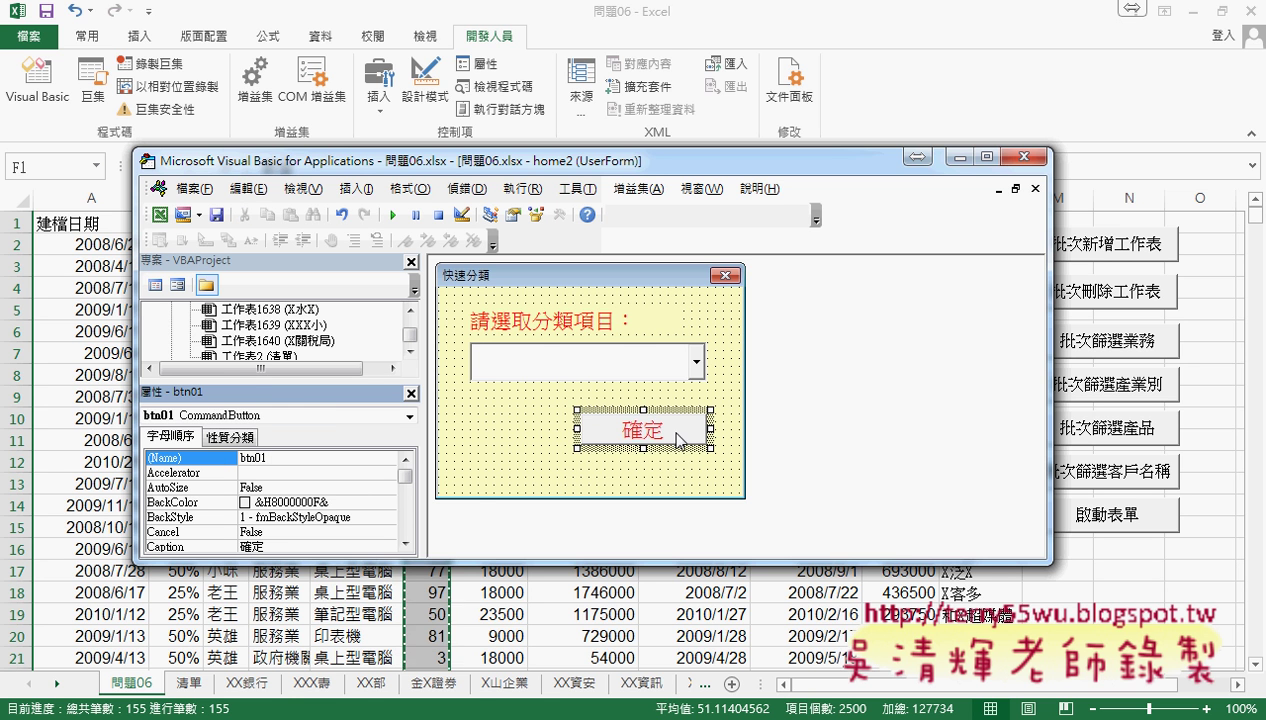
double_click(670, 432)
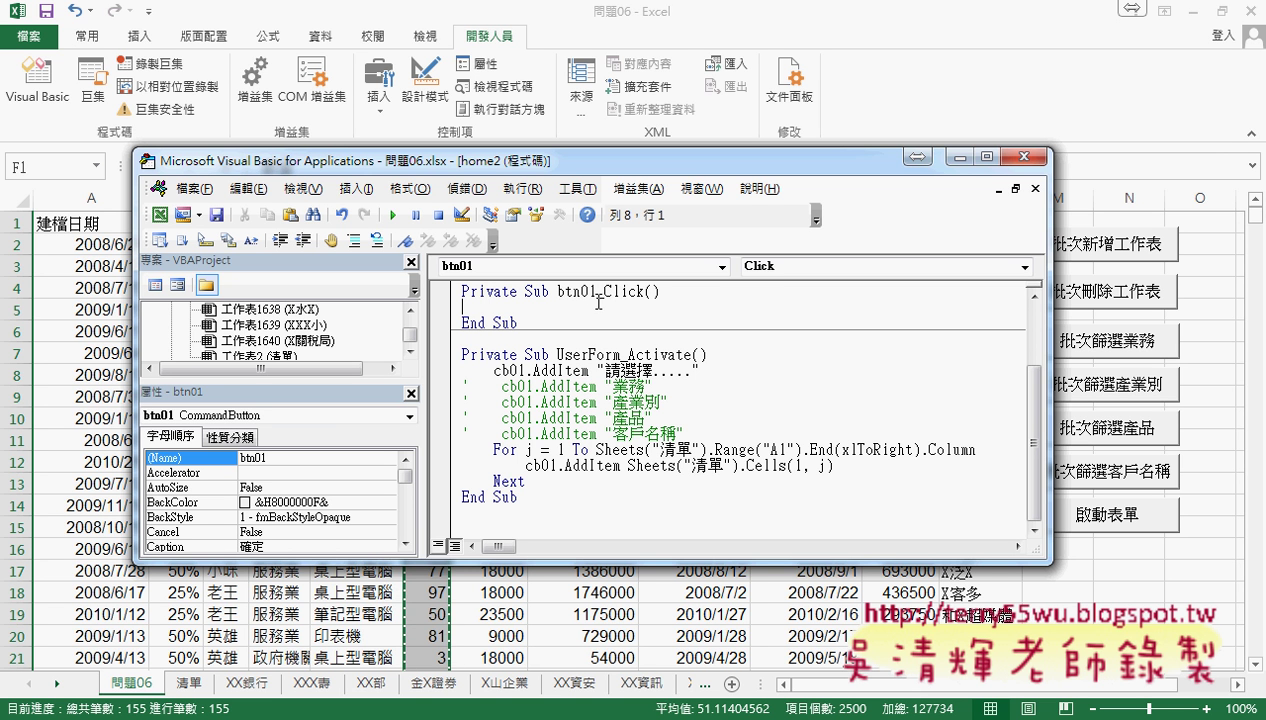
Indent the empty btn01_Click line and highlight the 業務 value in the commented category list.
key("Tab")
left_click(534, 386)
double_click(534, 386)
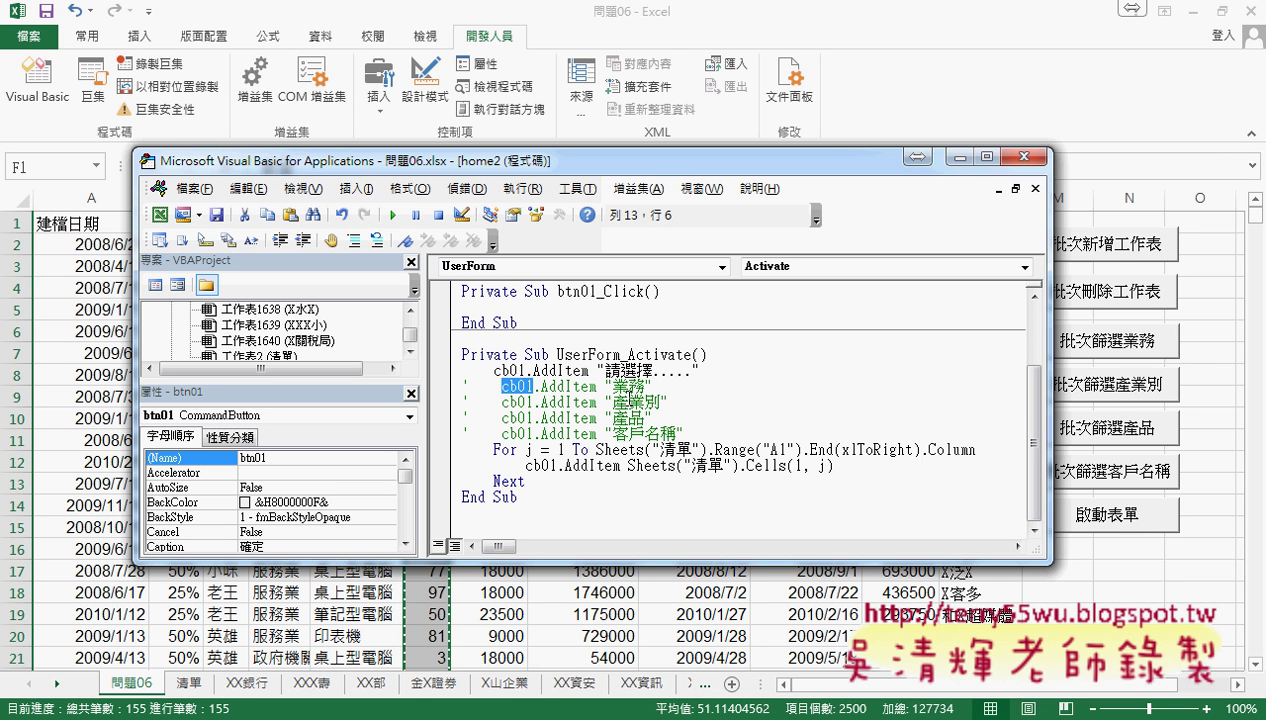
left_click_drag(613, 386, 649, 386)
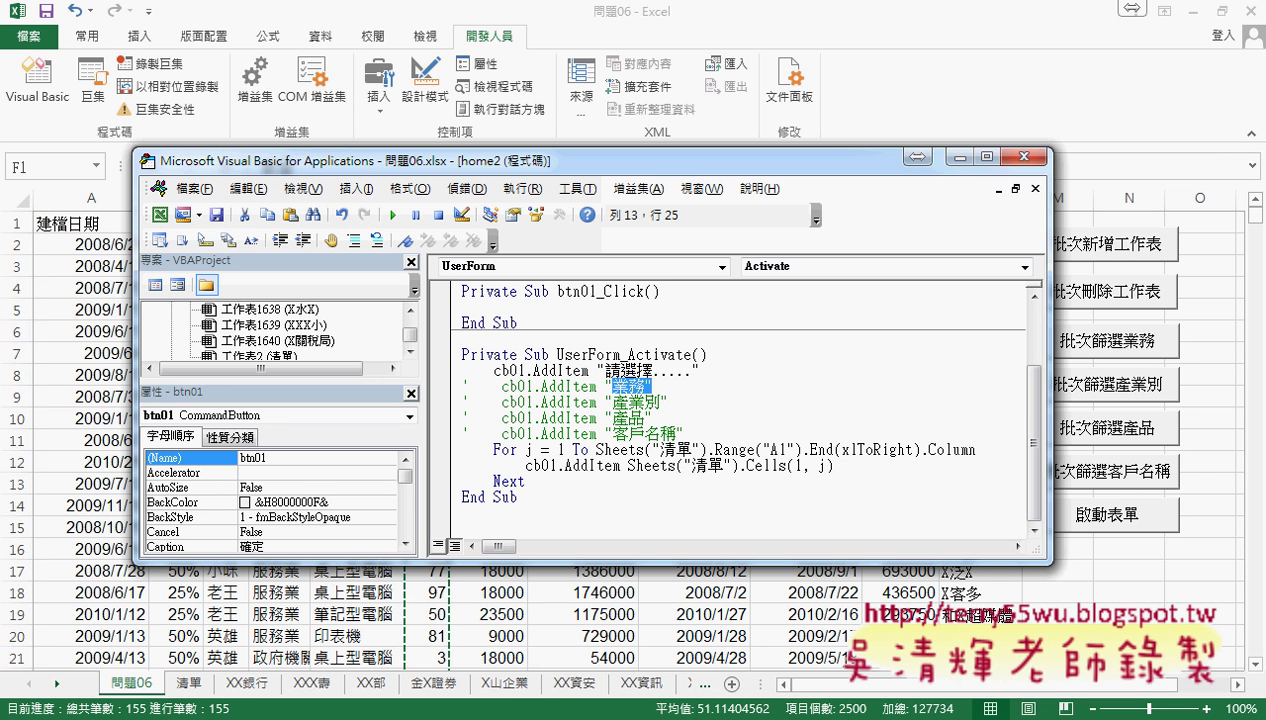
Copy the If cb01.Text … End If block from the Google Docs notes.
key("alt+Tab")
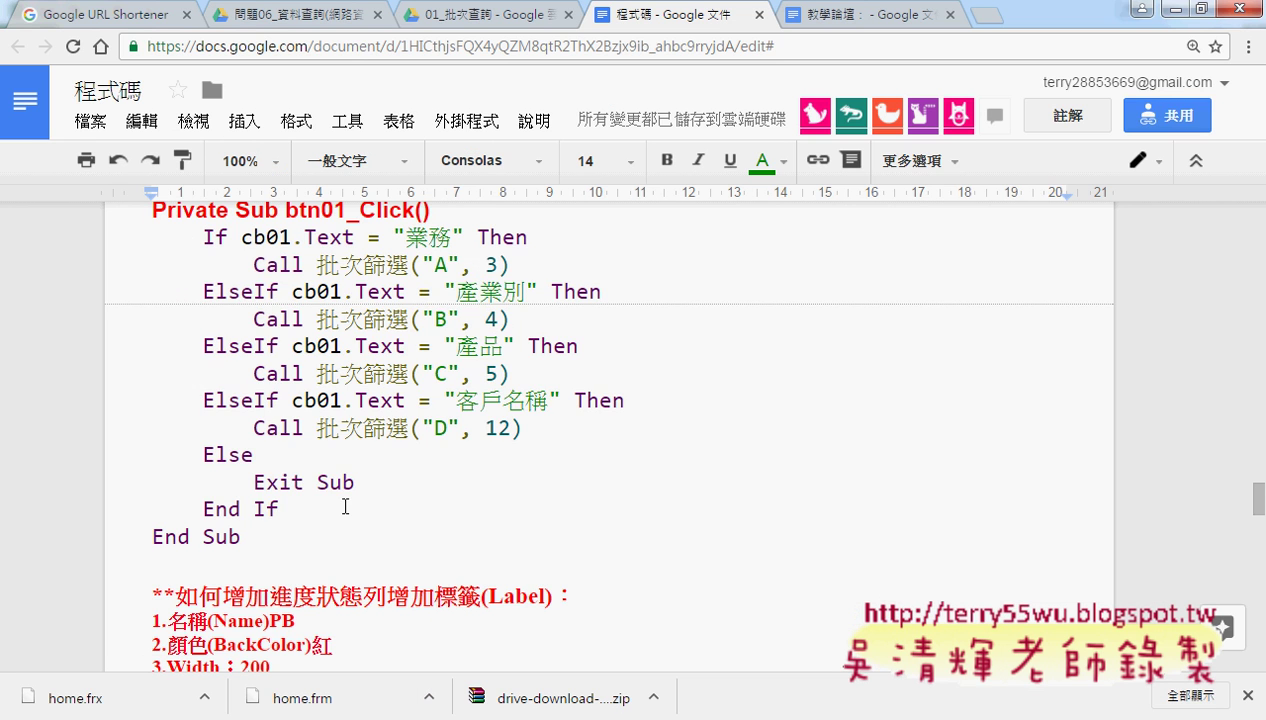
left_click_drag(280, 510, 126, 238)
key("ctrl+c")
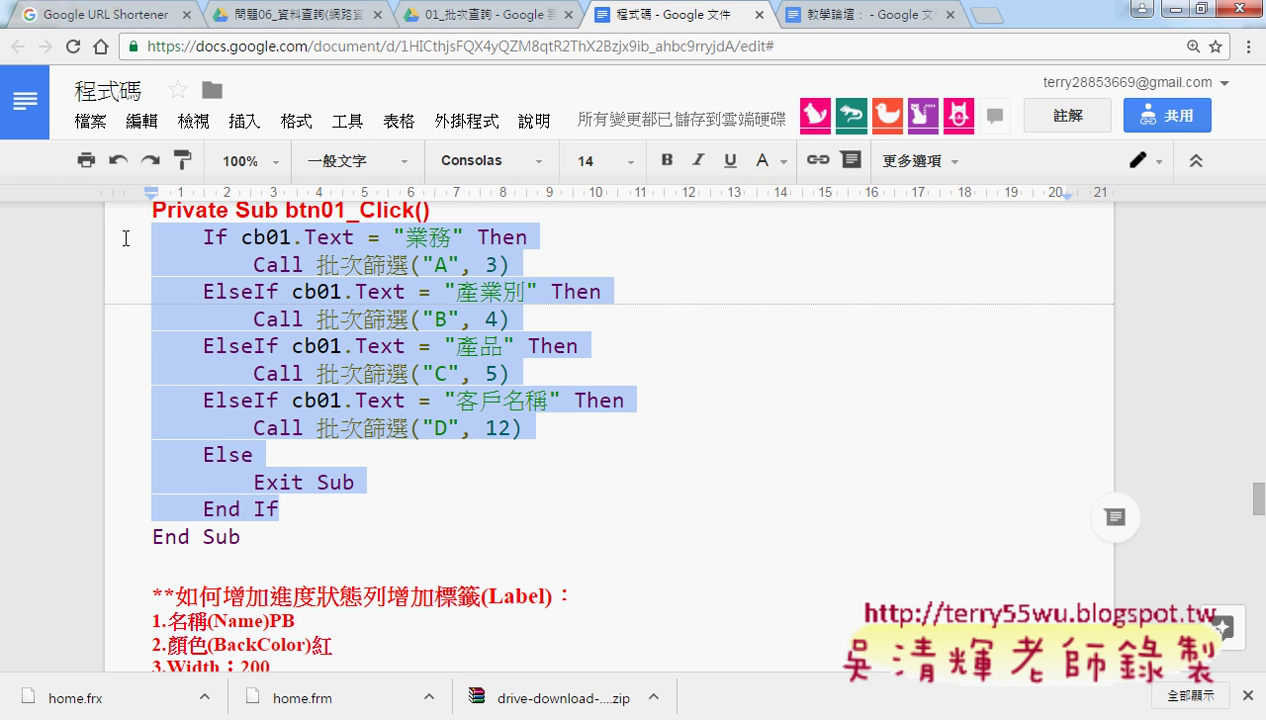
left_click(1141, 8)
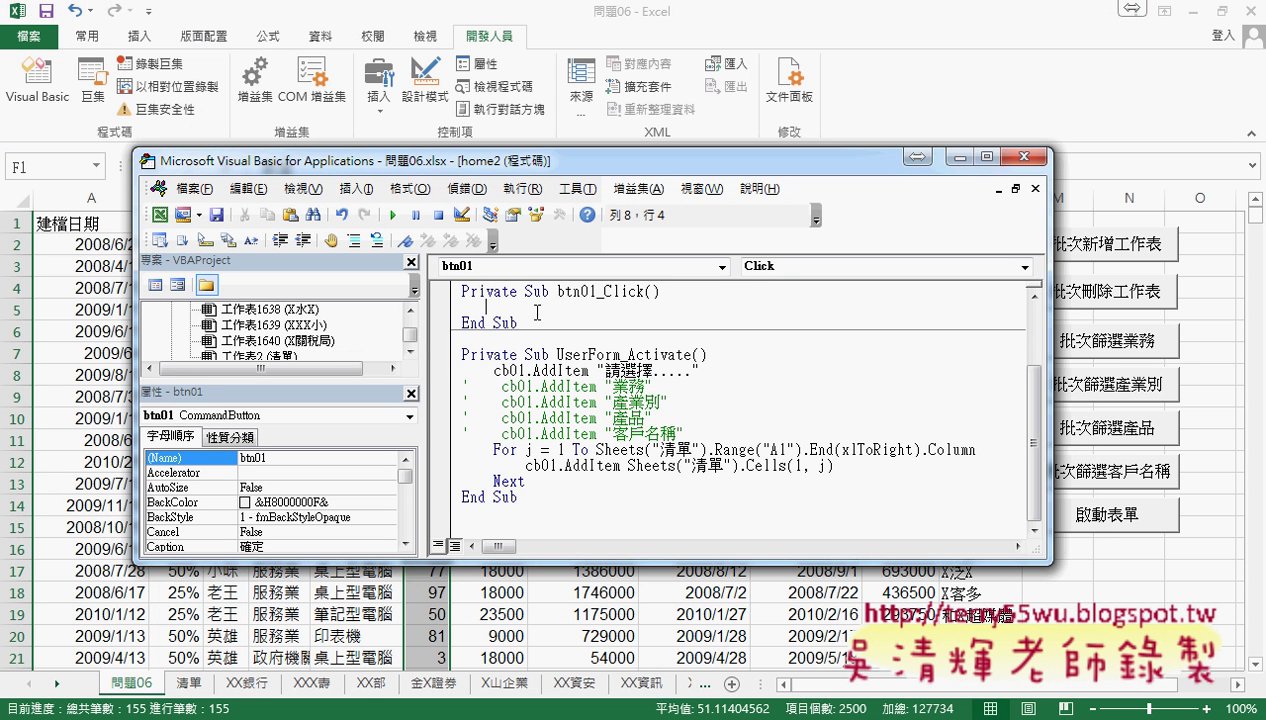
Paste the If/ElseIf block into btn01_Click and review its cb01.Text = 業務 condition.
key("BackSpace")
key("BackSpace")
key("BackSpace")
key("ctrl+v")
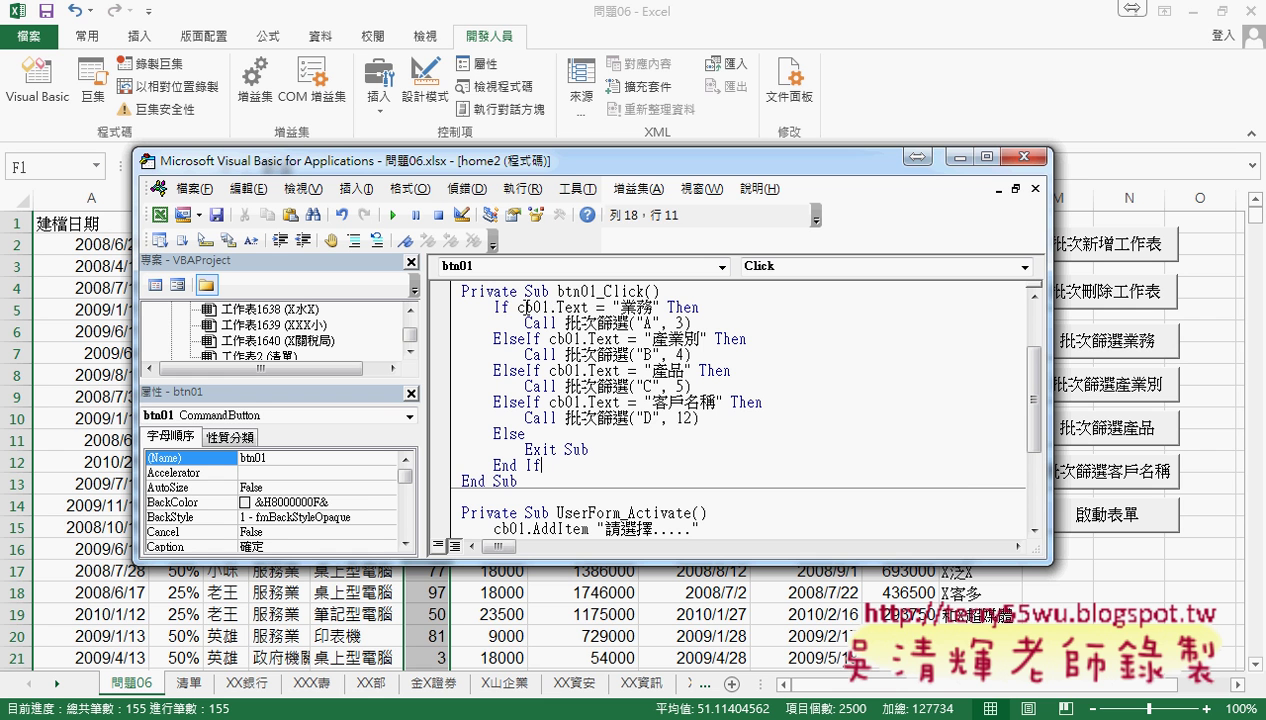
double_click(501, 307)
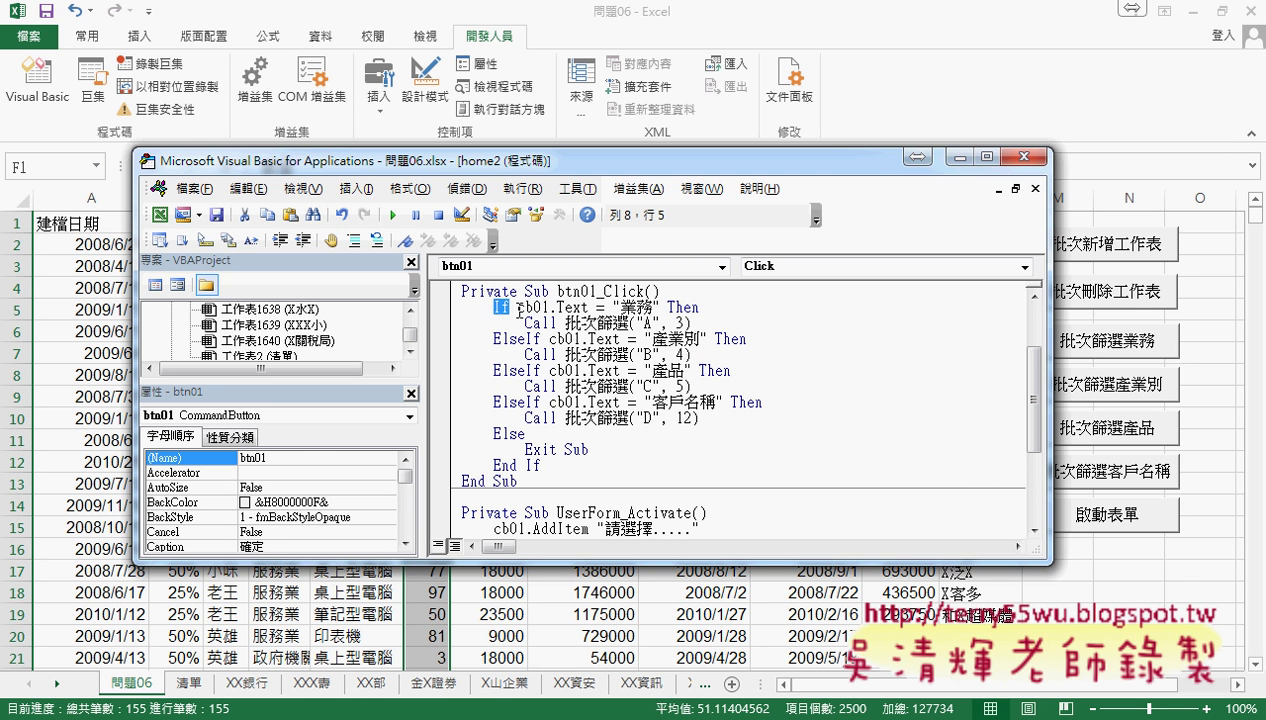
left_click_drag(517, 308, 666, 307)
left_click(668, 307)
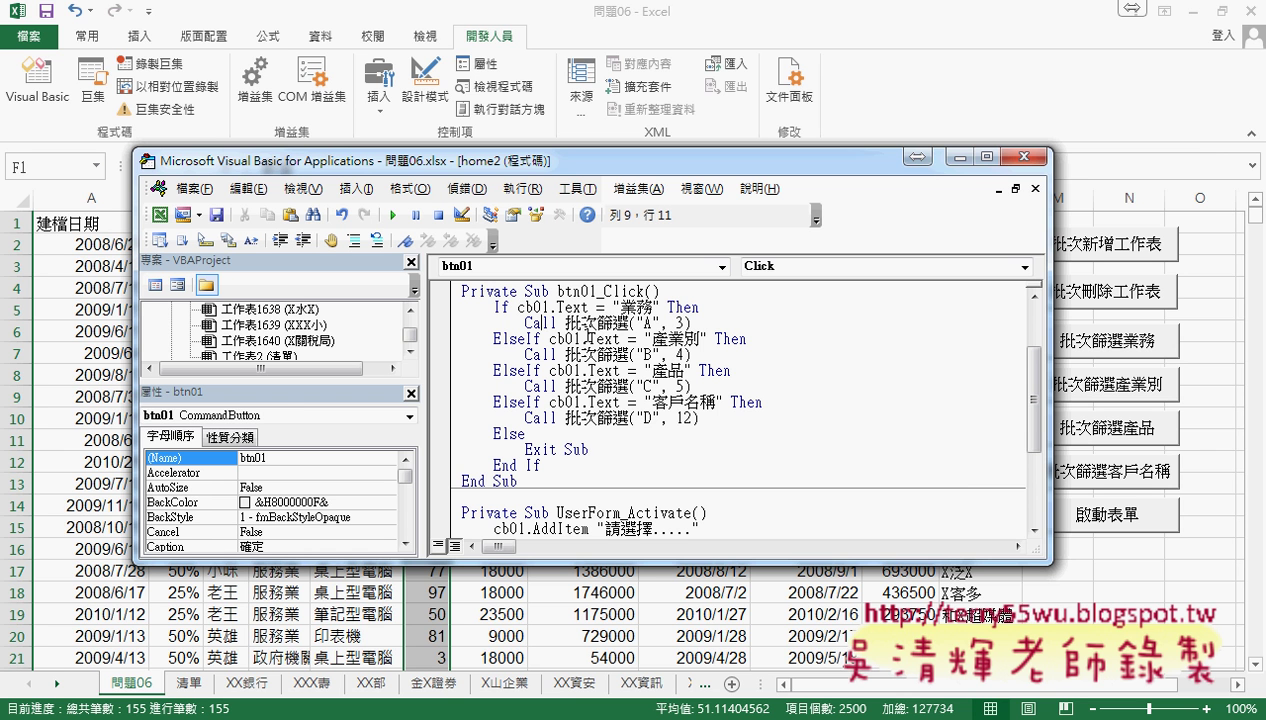
Replace the 業務 branch's 批次篩選("A", 3) arguments, starting to retype ("A".
left_click_drag(565, 323, 627, 322)
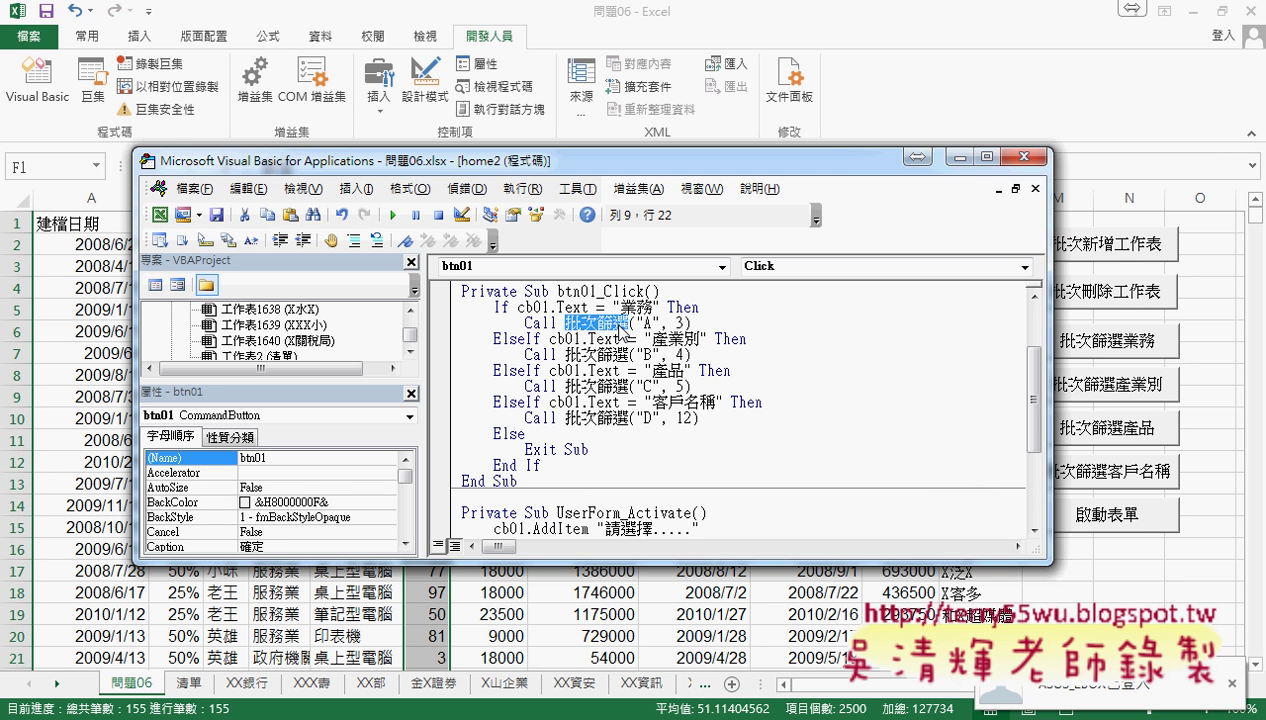
left_click_drag(636, 322, 652, 322)
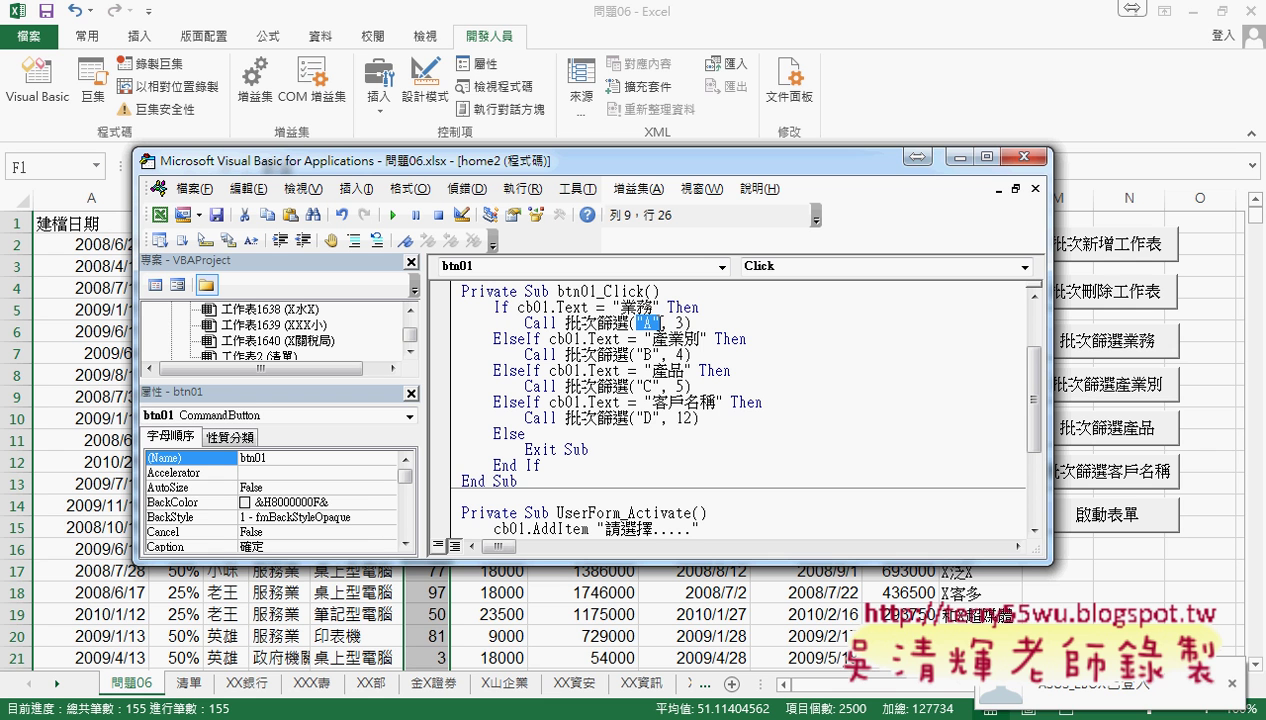
left_click_drag(691, 322, 627, 322)
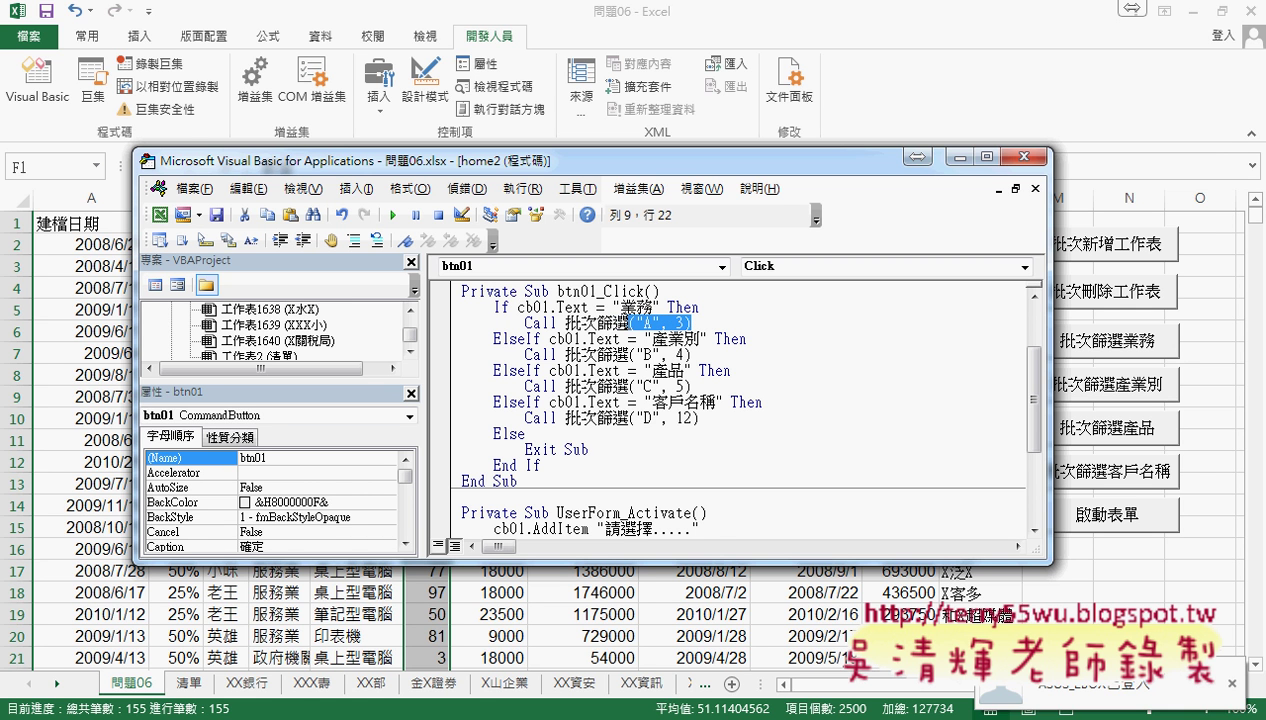
type("(")
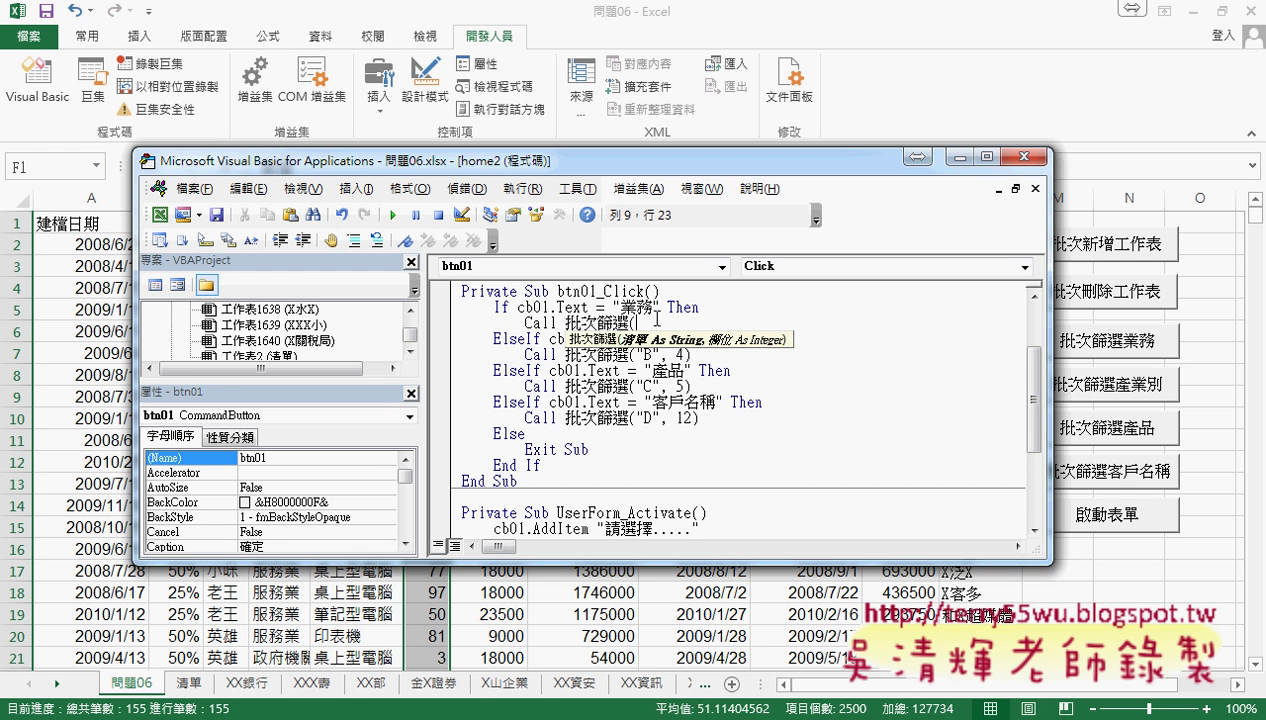
type("\"A")
type("\"")
Complete the 業務 call as 批次篩選("A", 3) and let VBA reformat the line.
type("\"")
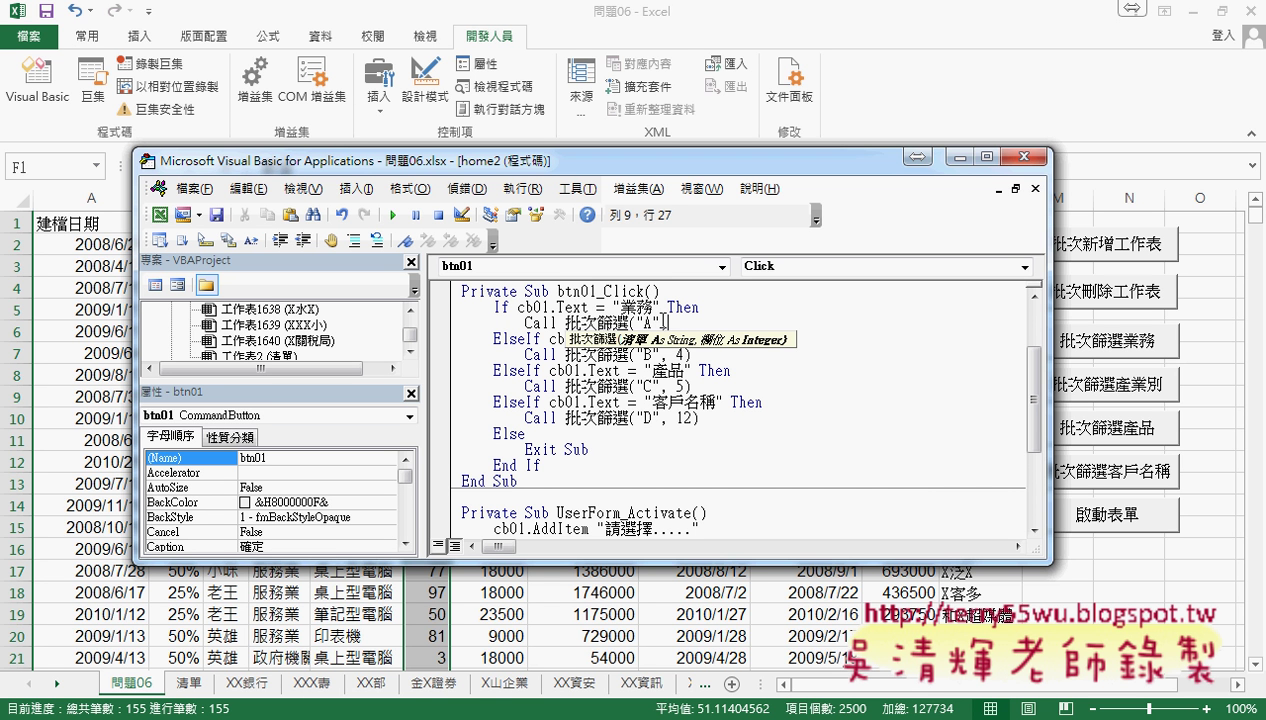
type("3")
type(")")
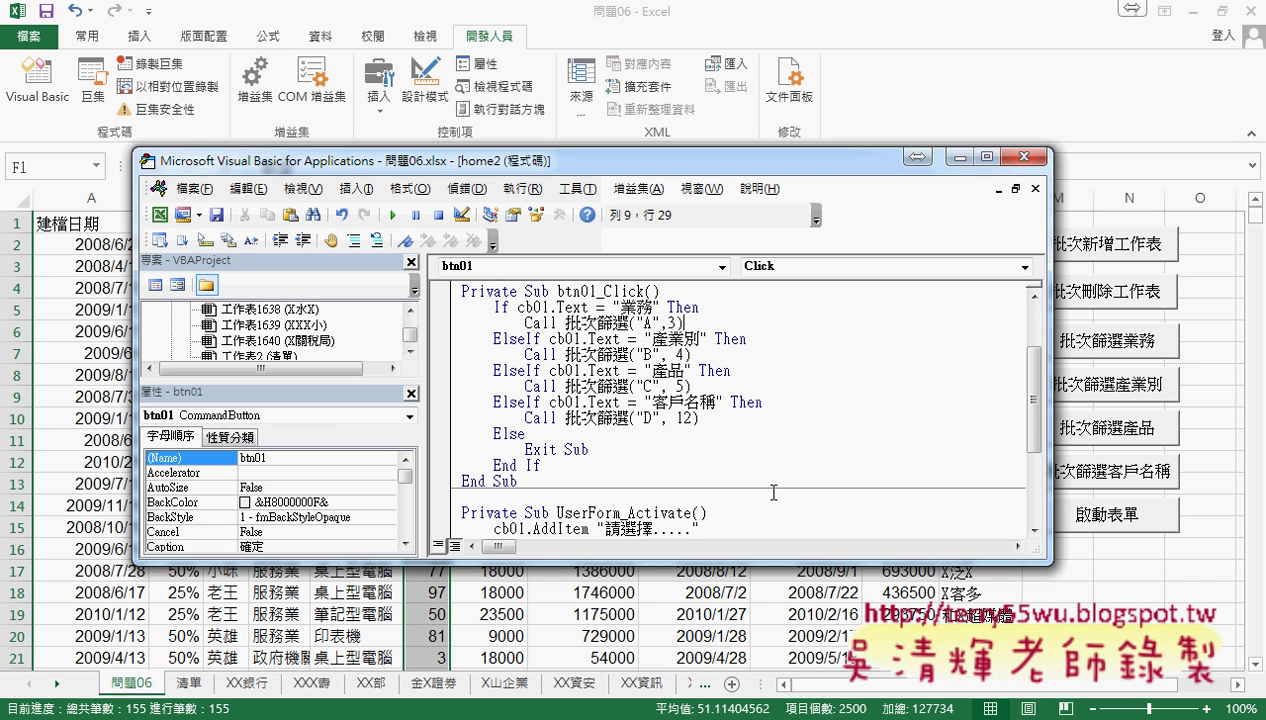
left_click(773, 492)
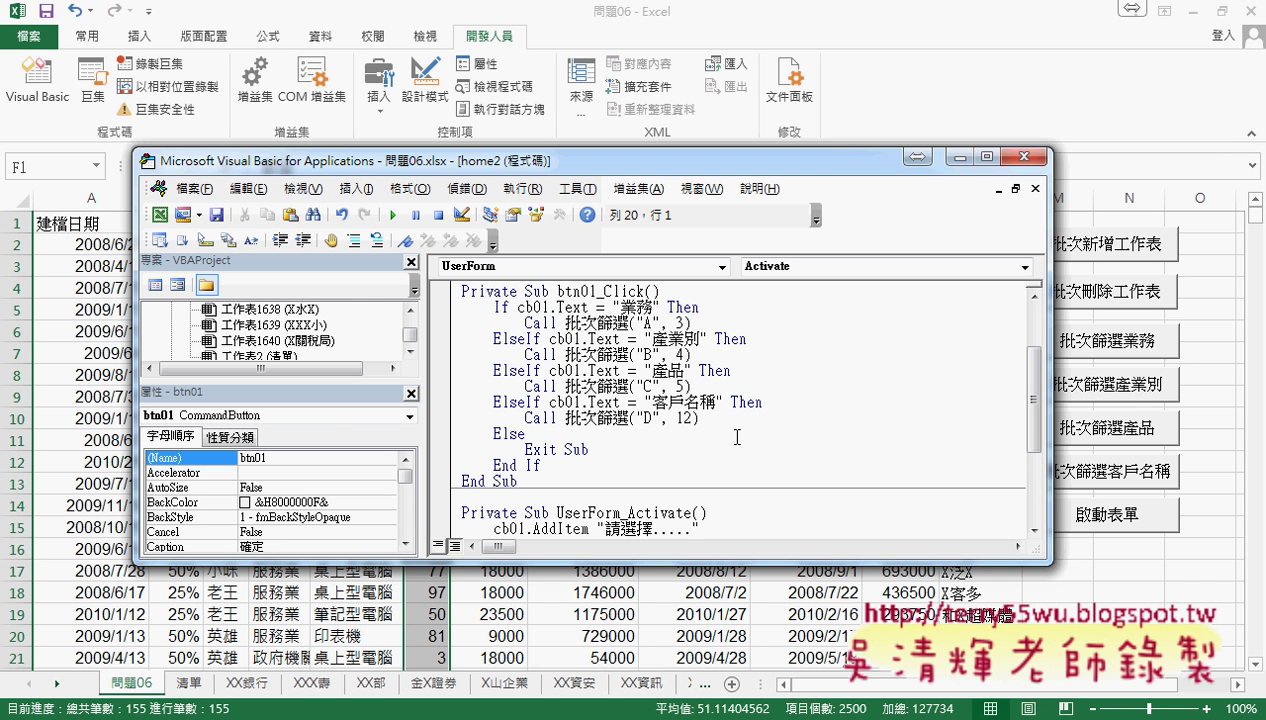
left_click(522, 338)
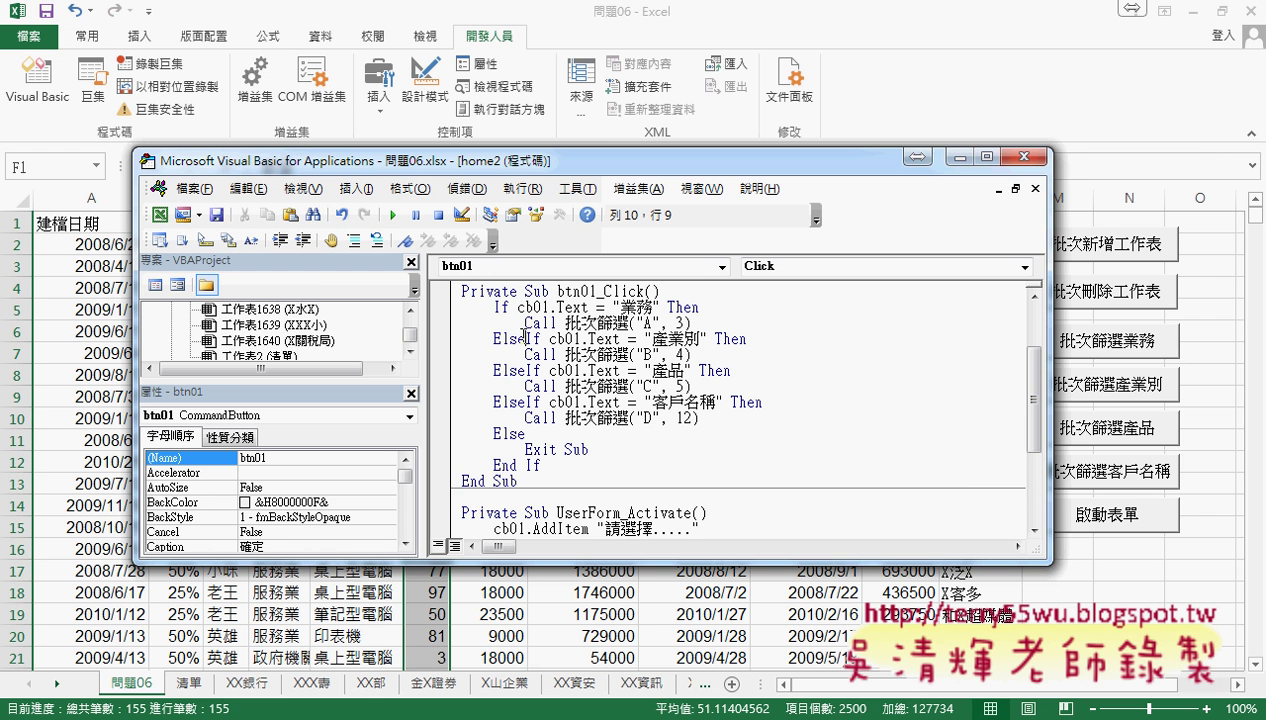
left_click_drag(523, 338, 493, 338)
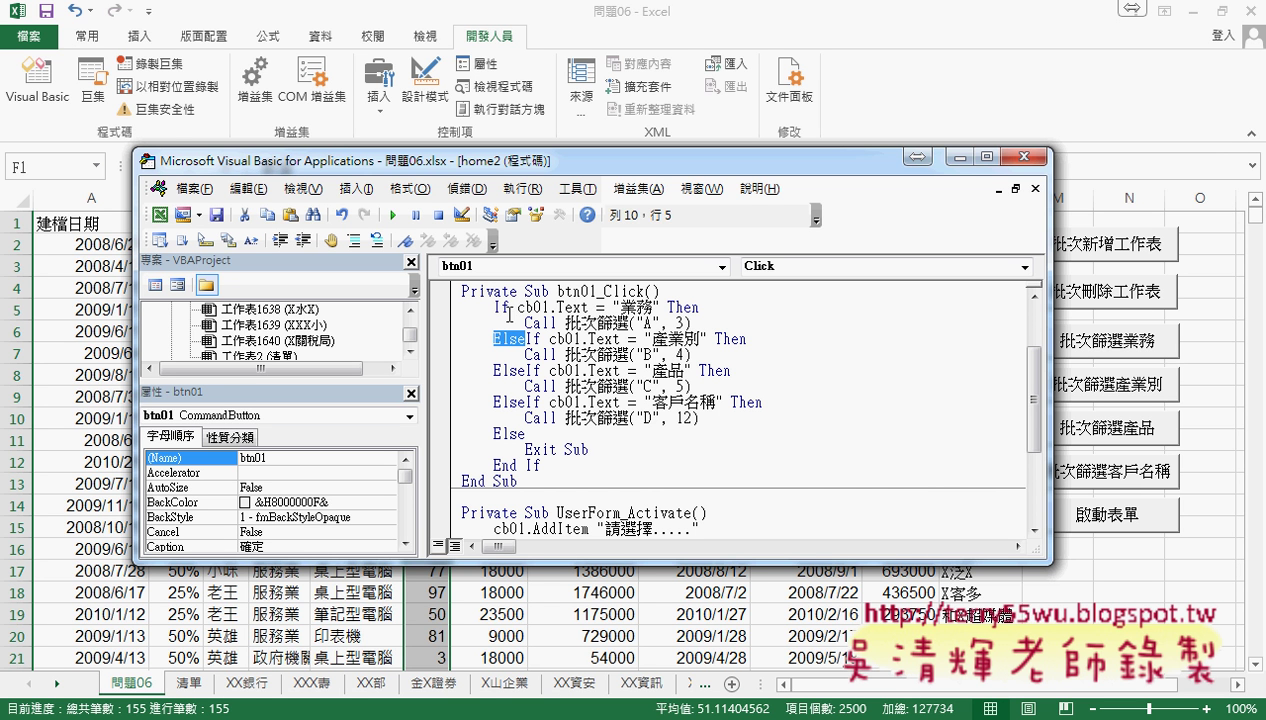
left_click(510, 338)
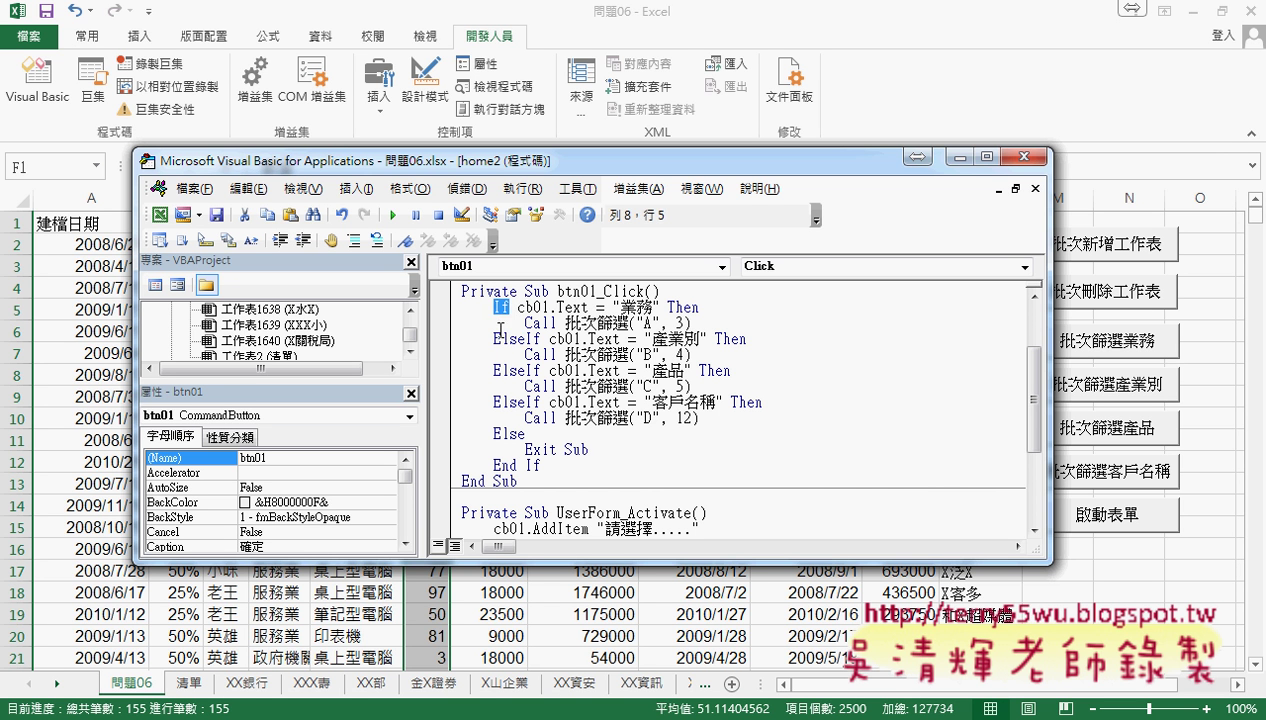
left_click(516, 402)
left_click(509, 433)
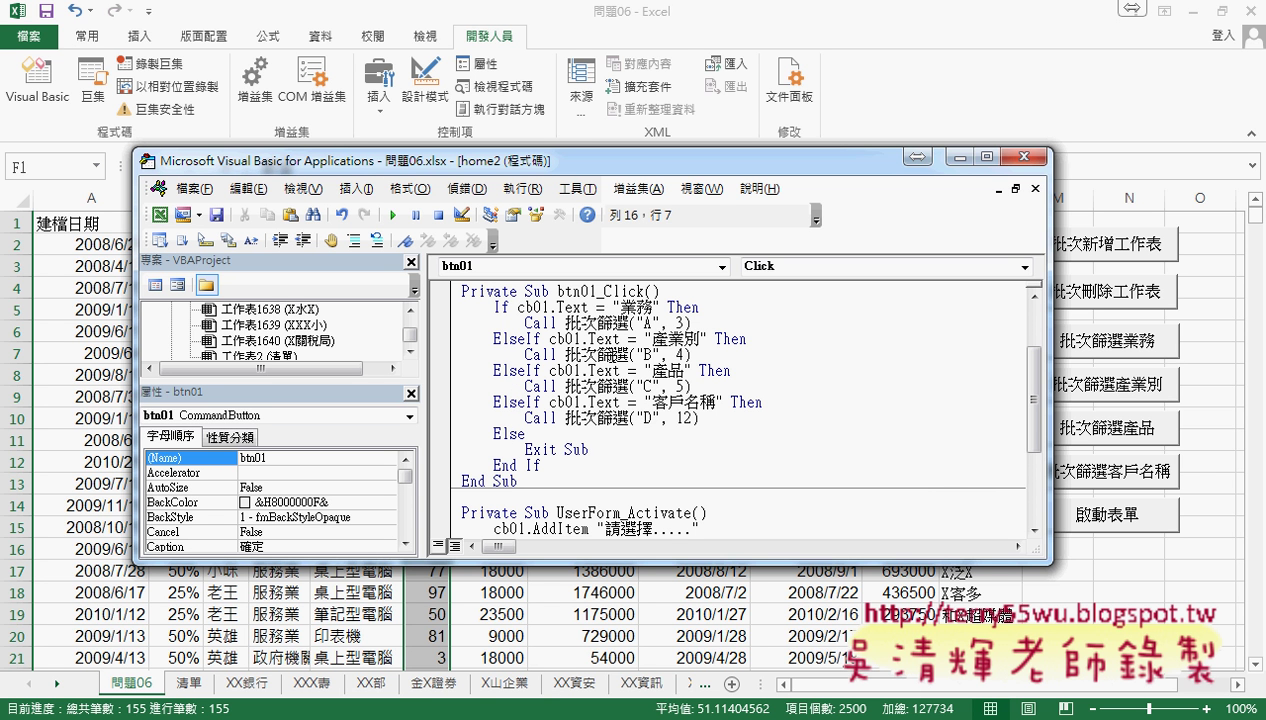
left_click(646, 338)
left_click(673, 356)
left_click(665, 400)
left_click(520, 438)
left_click_drag(525, 449, 595, 451)
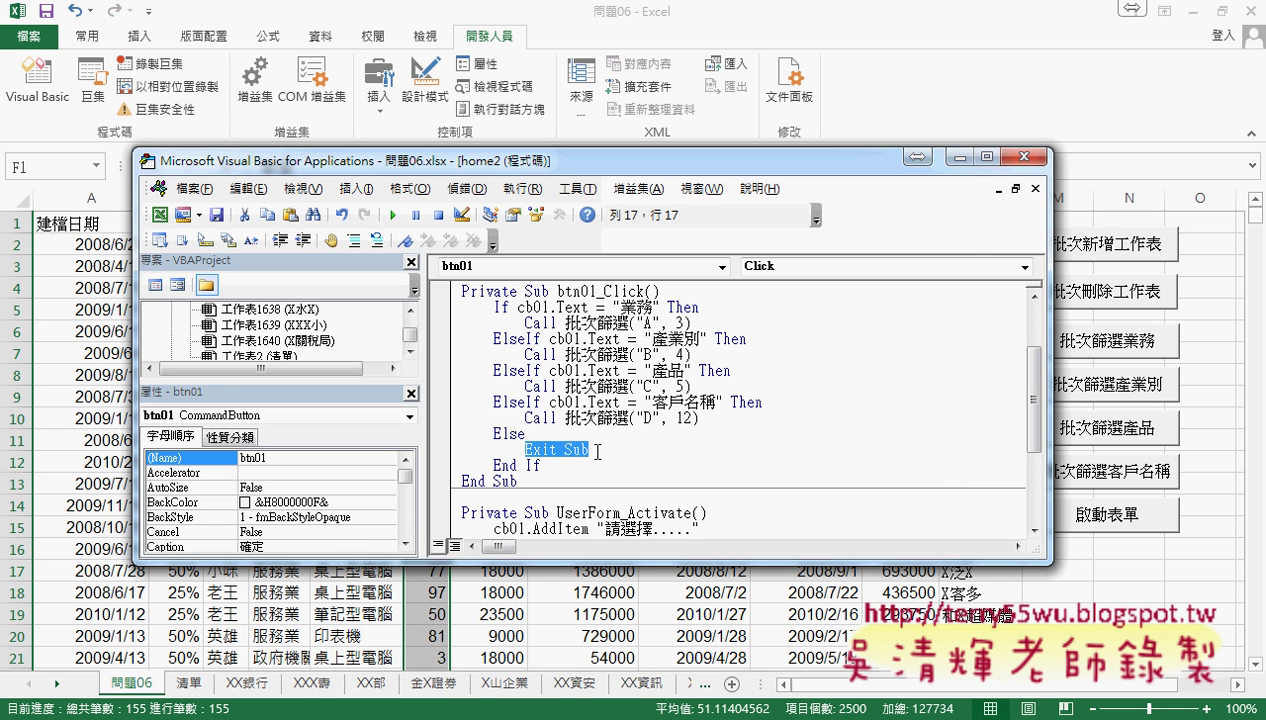
Launch the 快速分類 form and split the data into sheets by 業務, then by 產業別.
left_click(1022, 160)
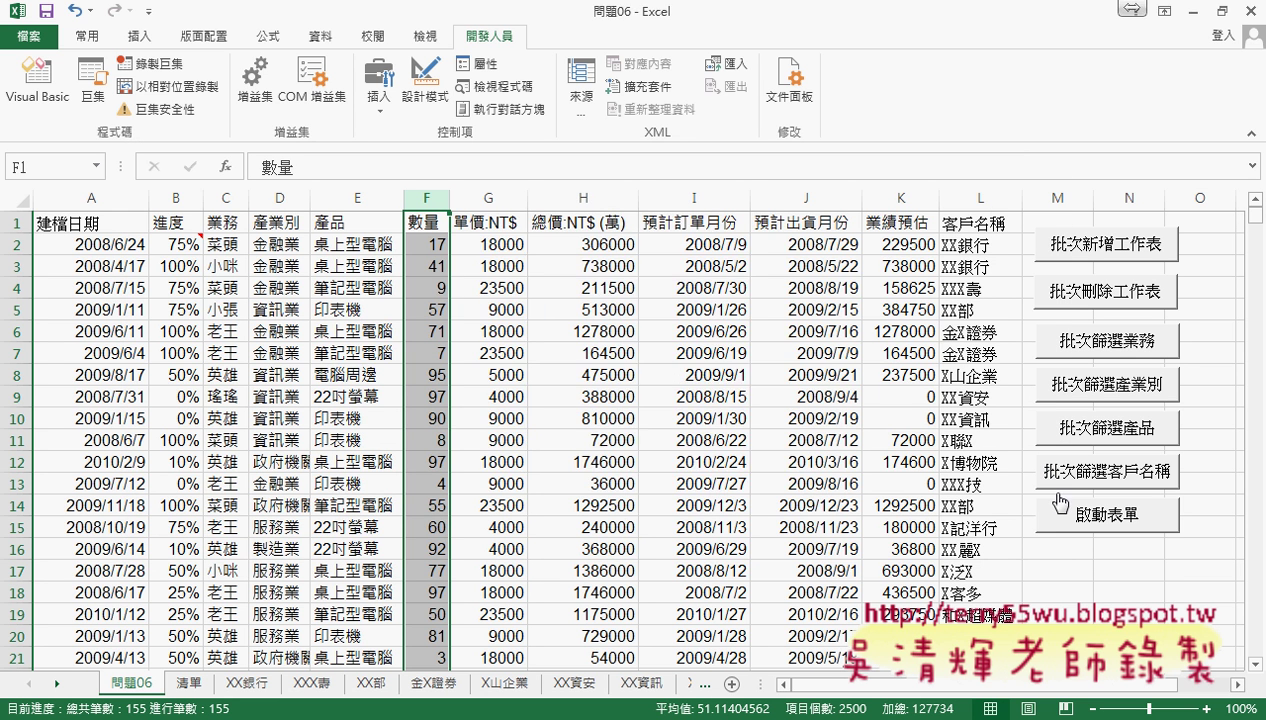
left_click(1095, 515)
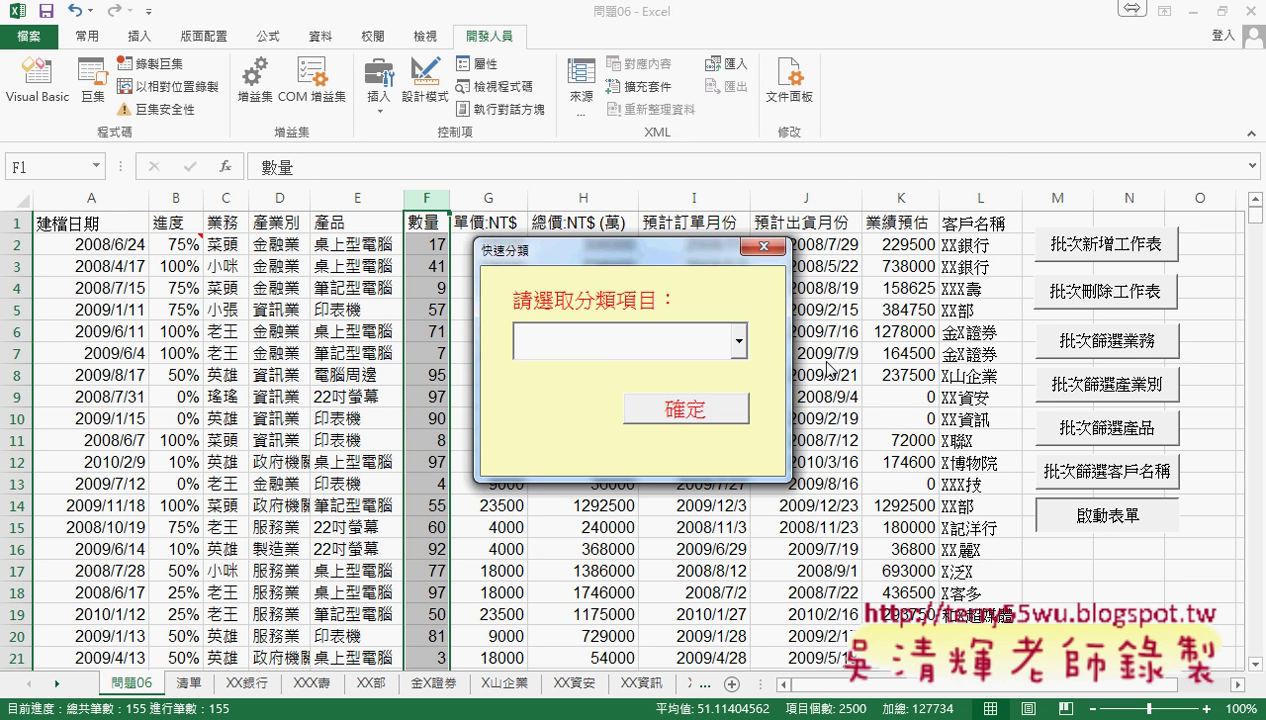
left_click(739, 340)
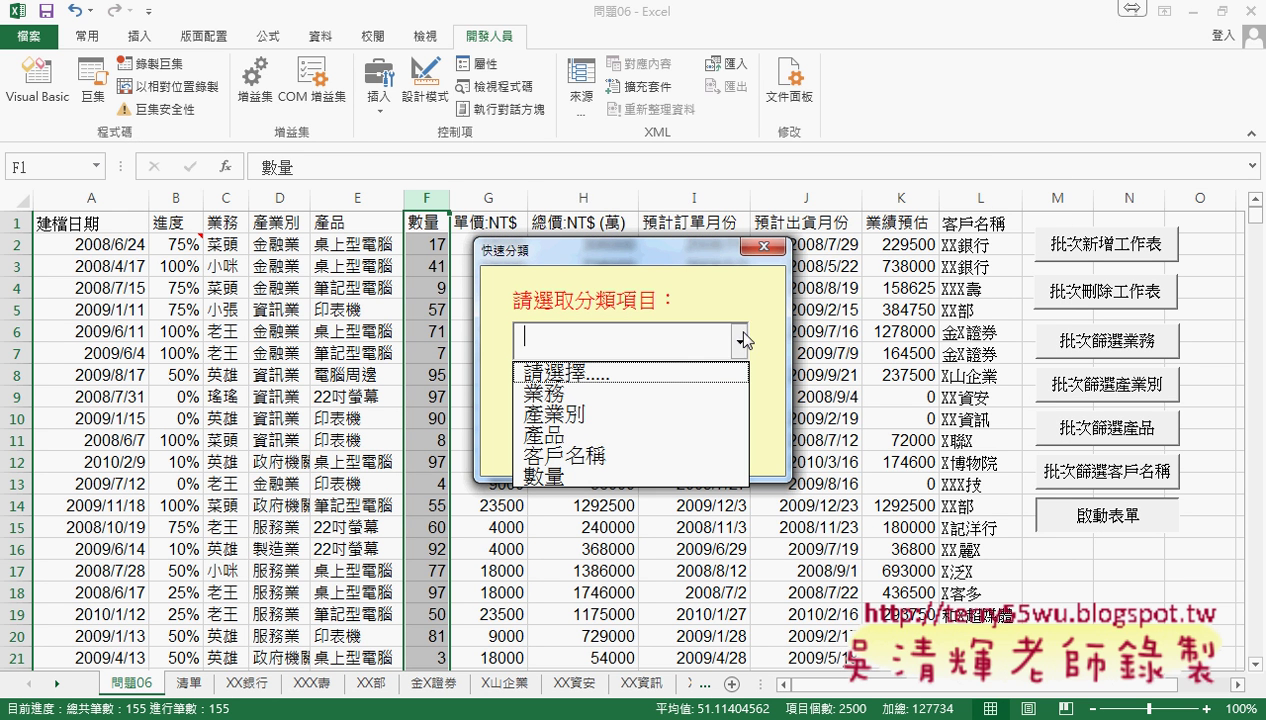
left_click(657, 394)
left_click(687, 418)
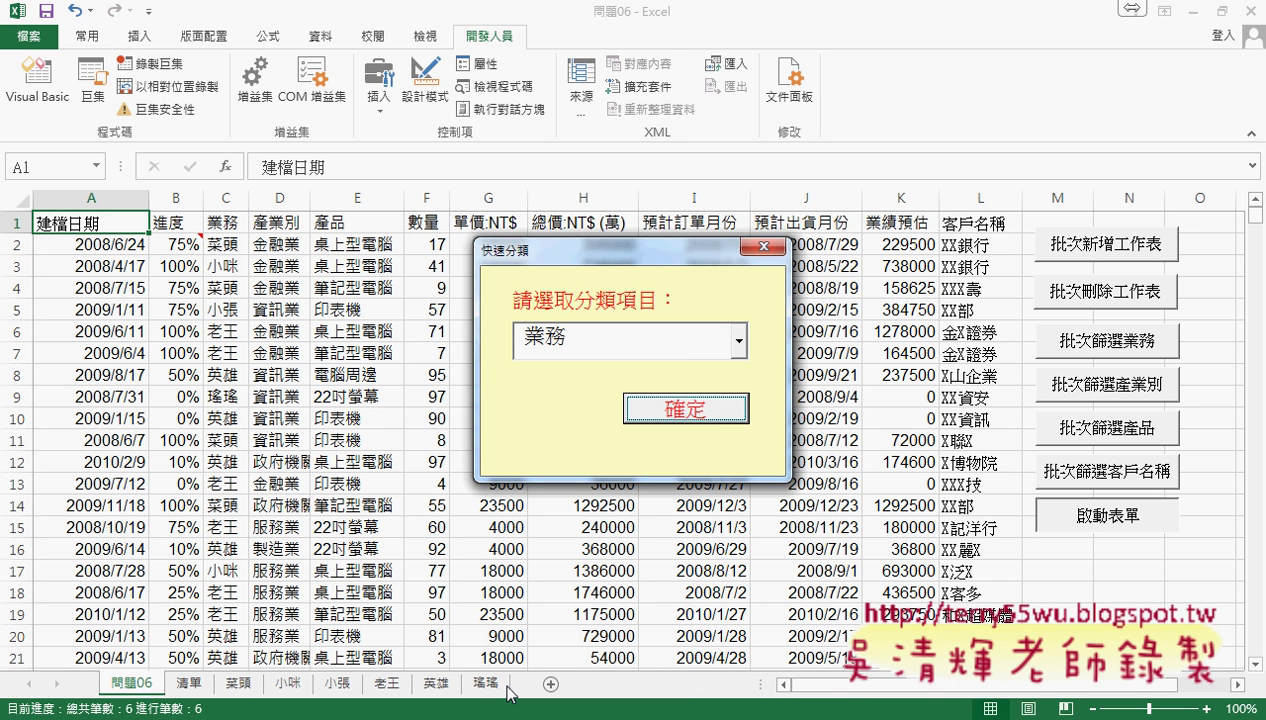
left_click(739, 342)
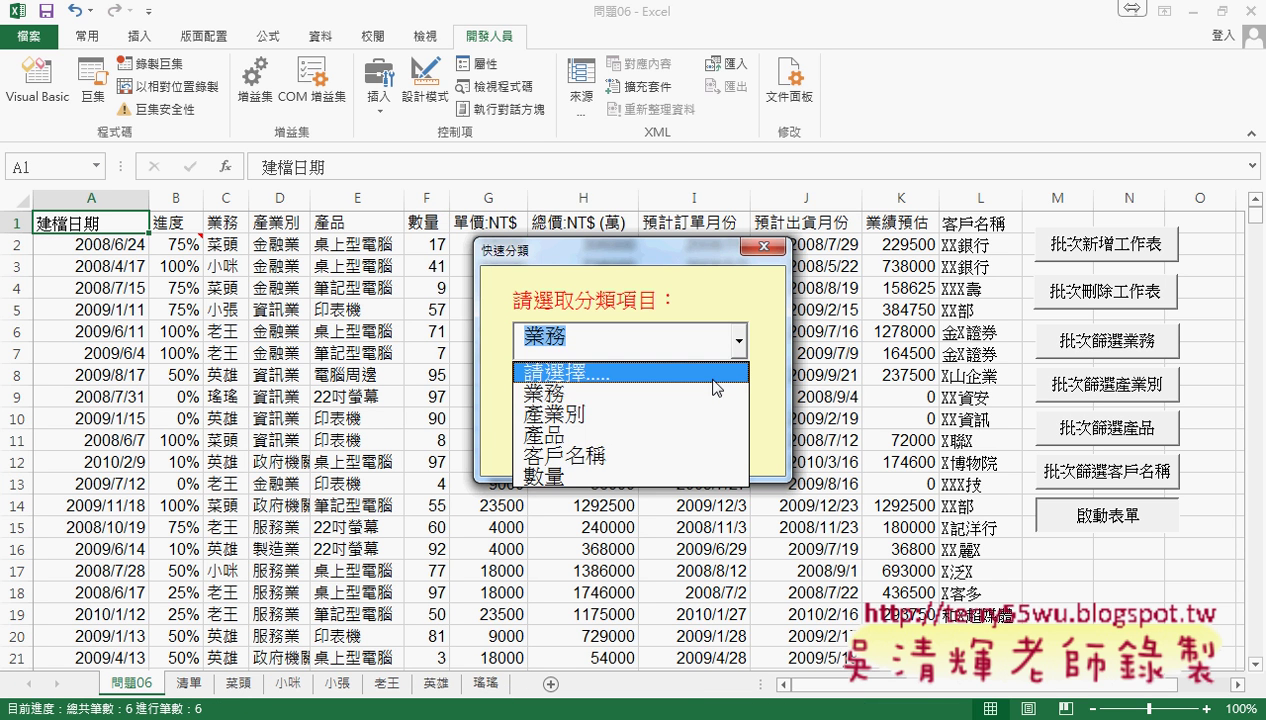
left_click(700, 414)
left_click(703, 418)
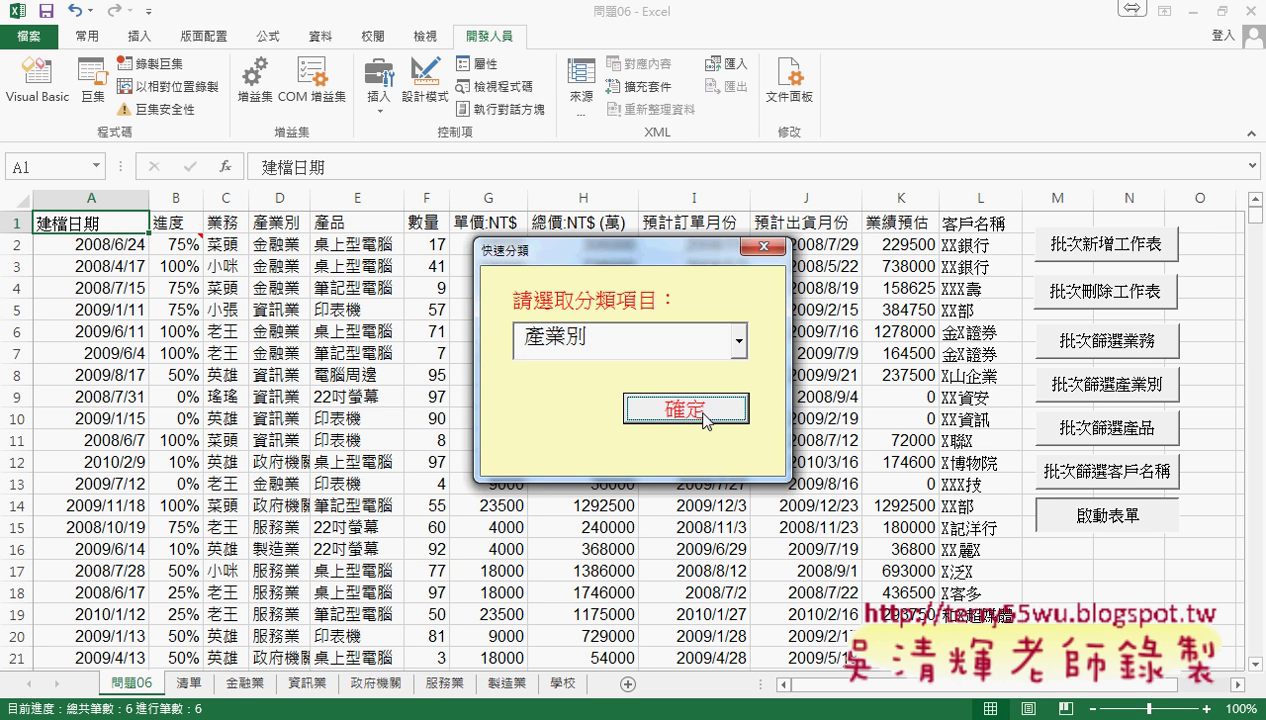
Split the data by 產品 and by 客戶名稱, then close the form.
left_click(739, 342)
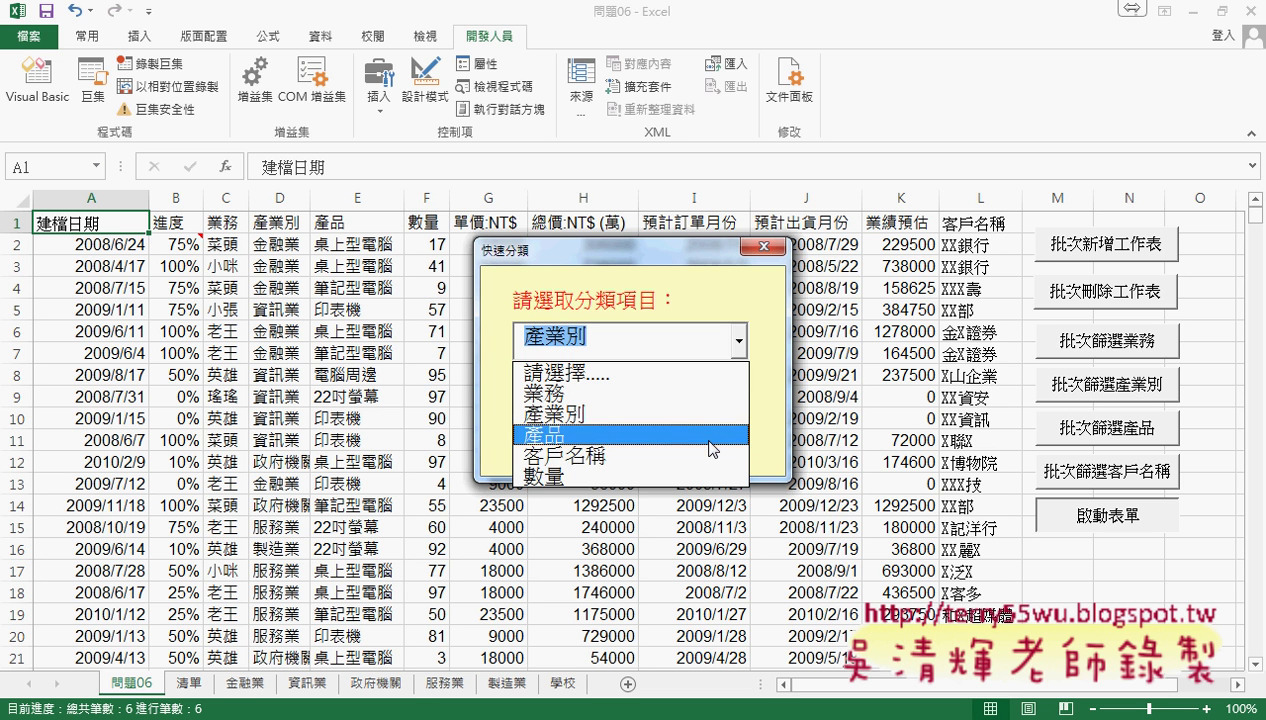
left_click(712, 435)
left_click(700, 408)
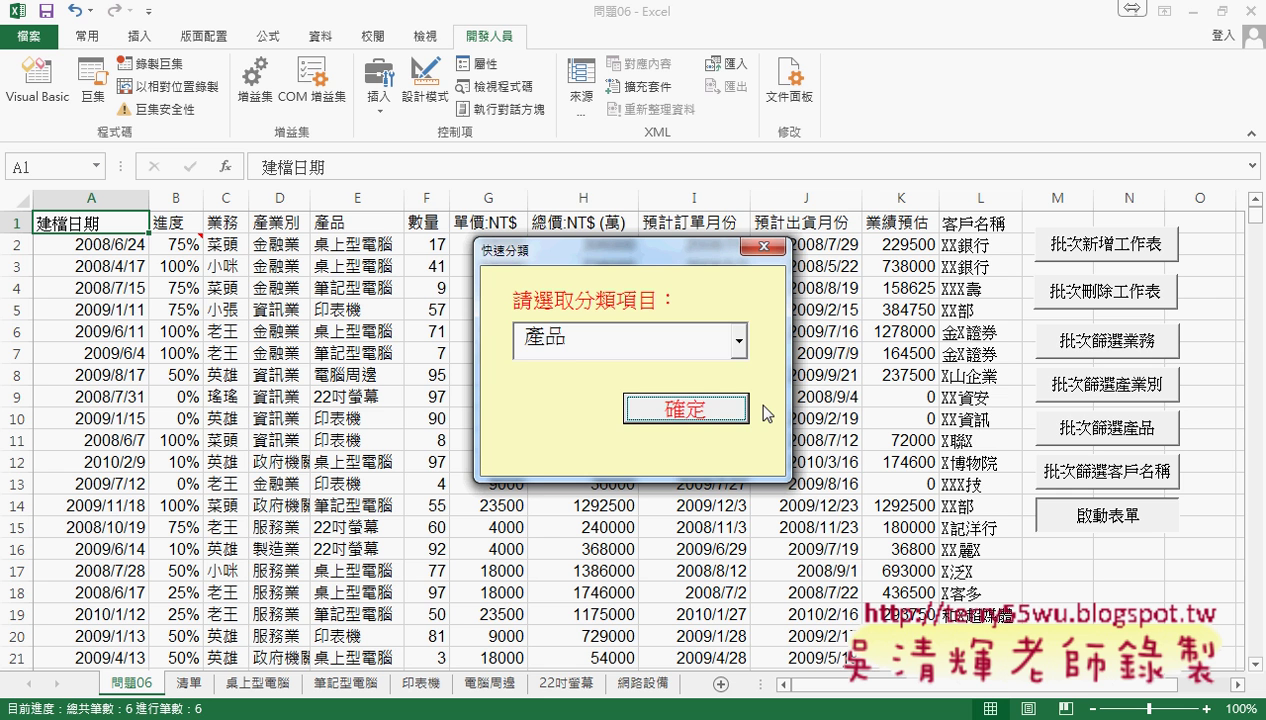
left_click(739, 341)
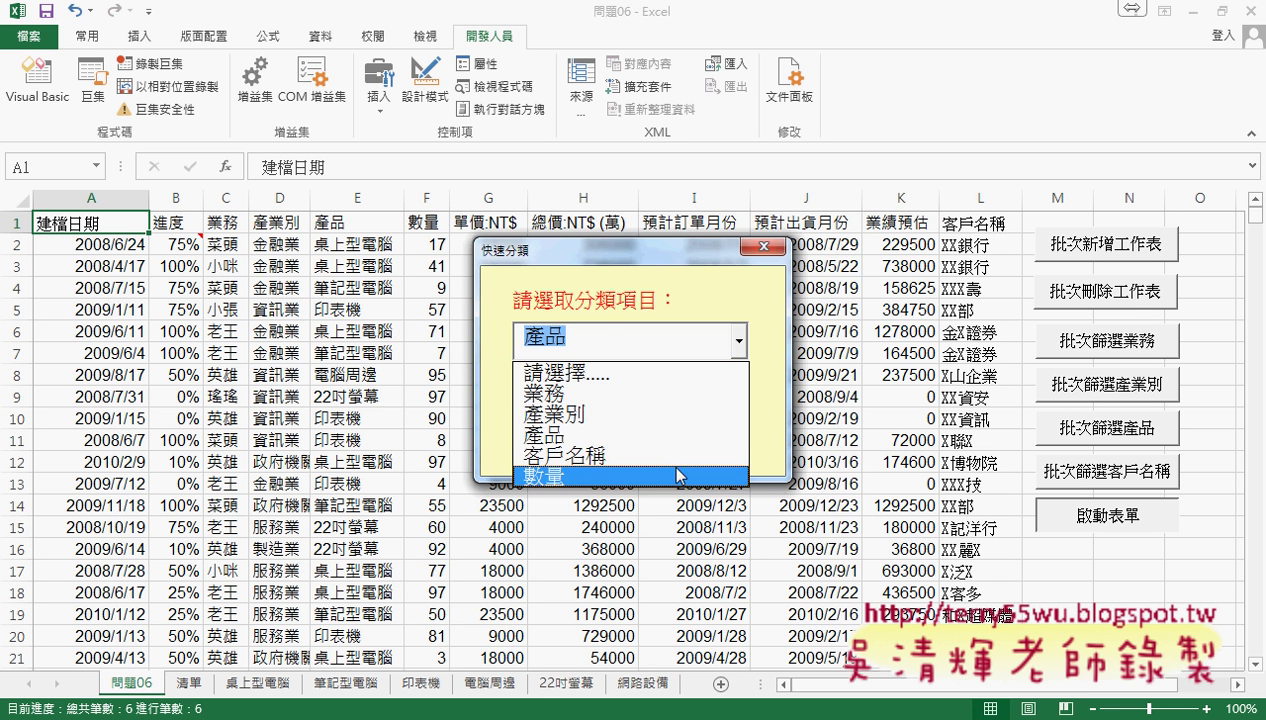
left_click(679, 456)
left_click(698, 408)
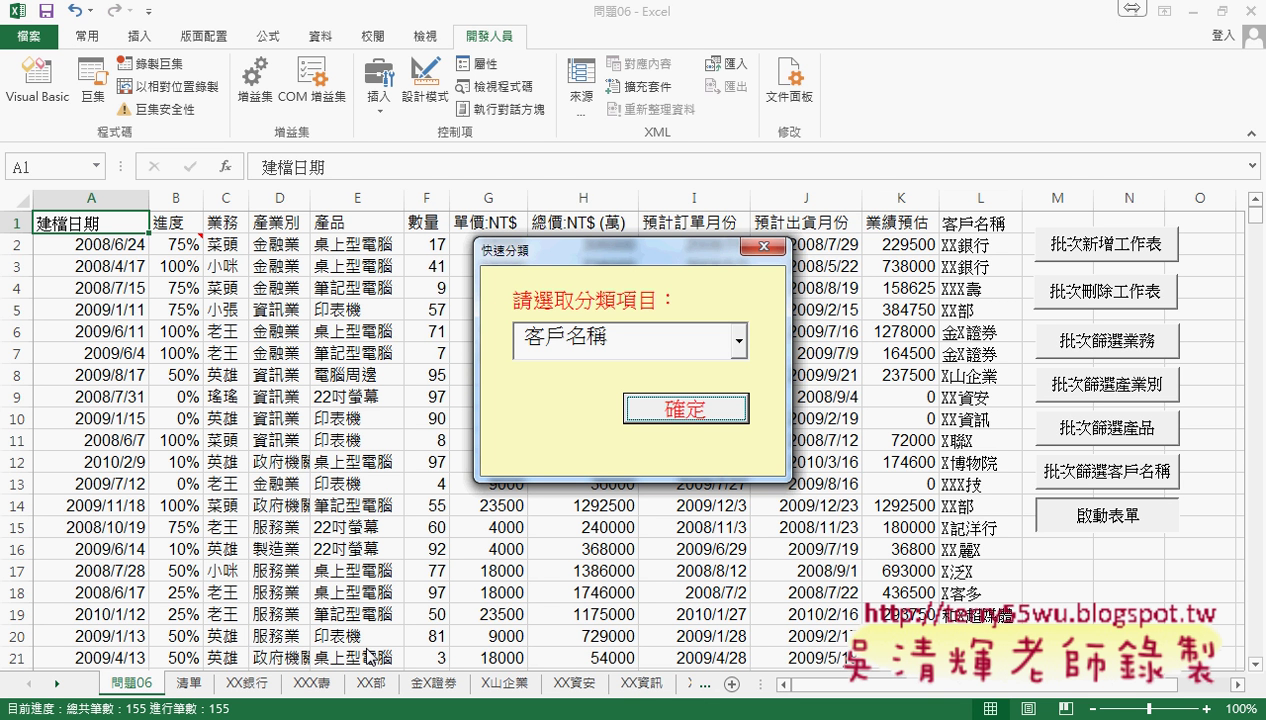
left_click(763, 247)
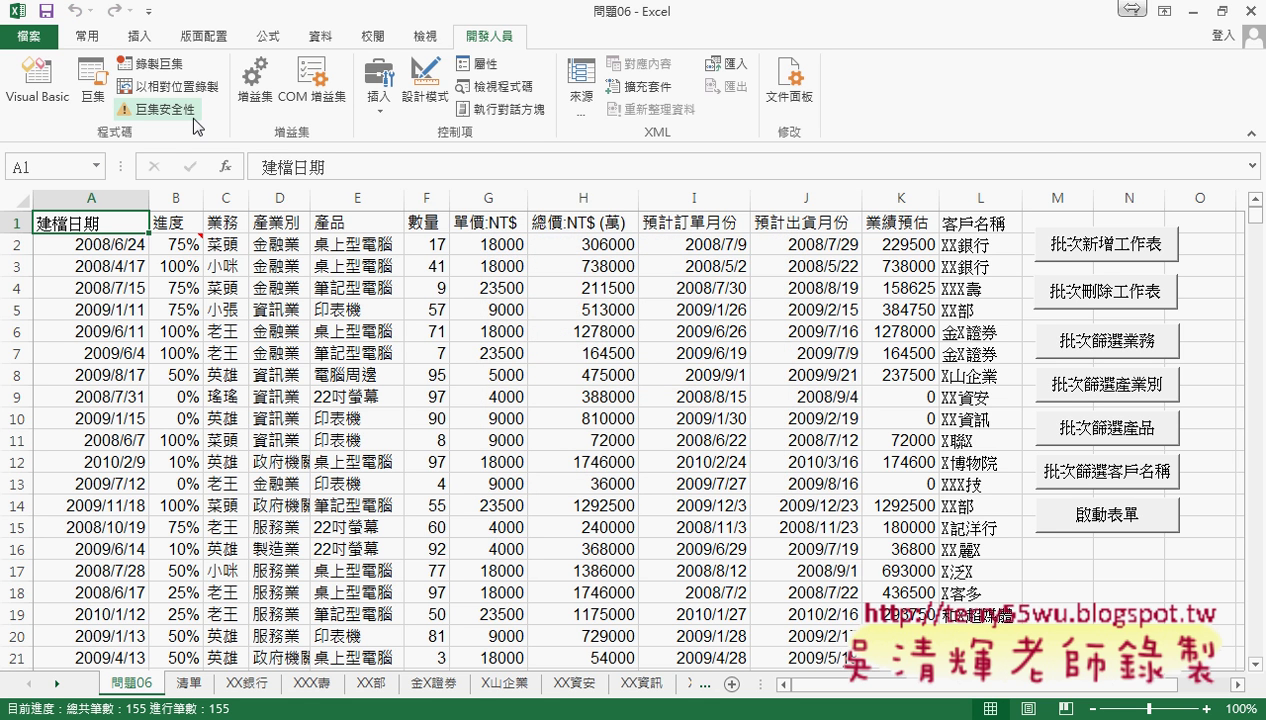
Reopen the home2 form design with Shift+F7, enlarging the editor and Toolbox windows.
left_click(37, 80)
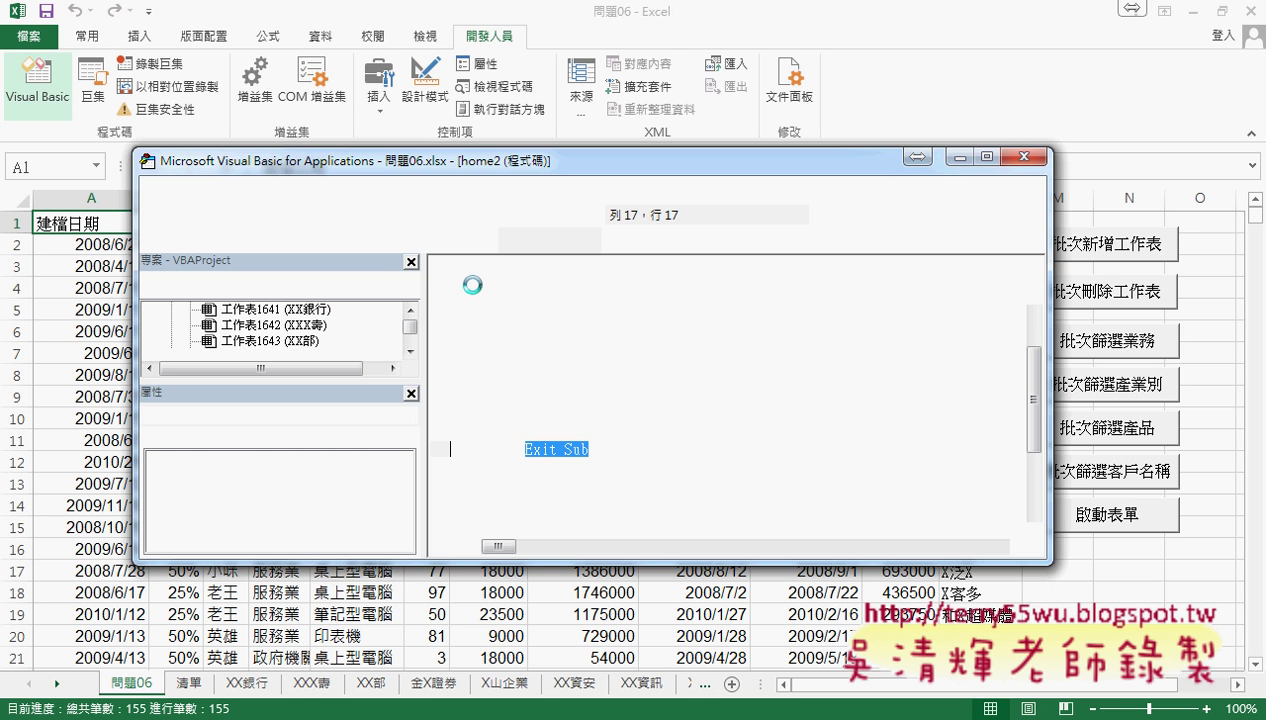
key("shift+F7")
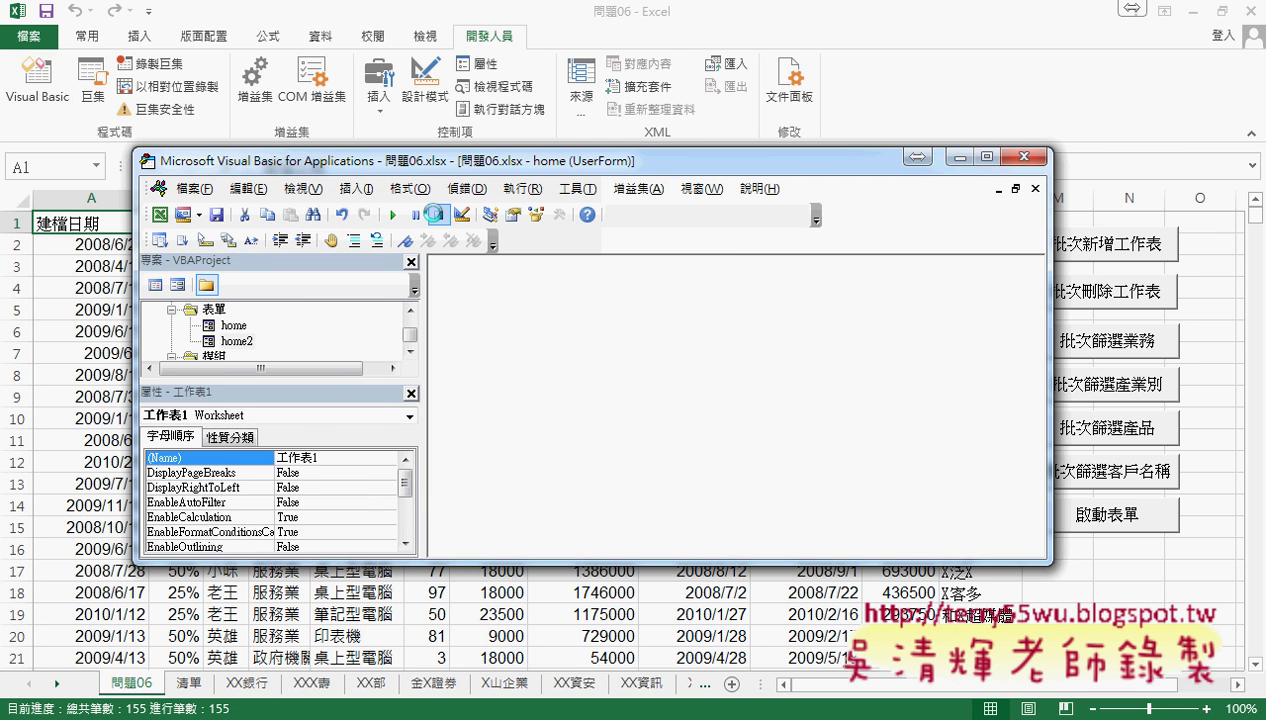
left_click_drag(590, 160, 614, 109)
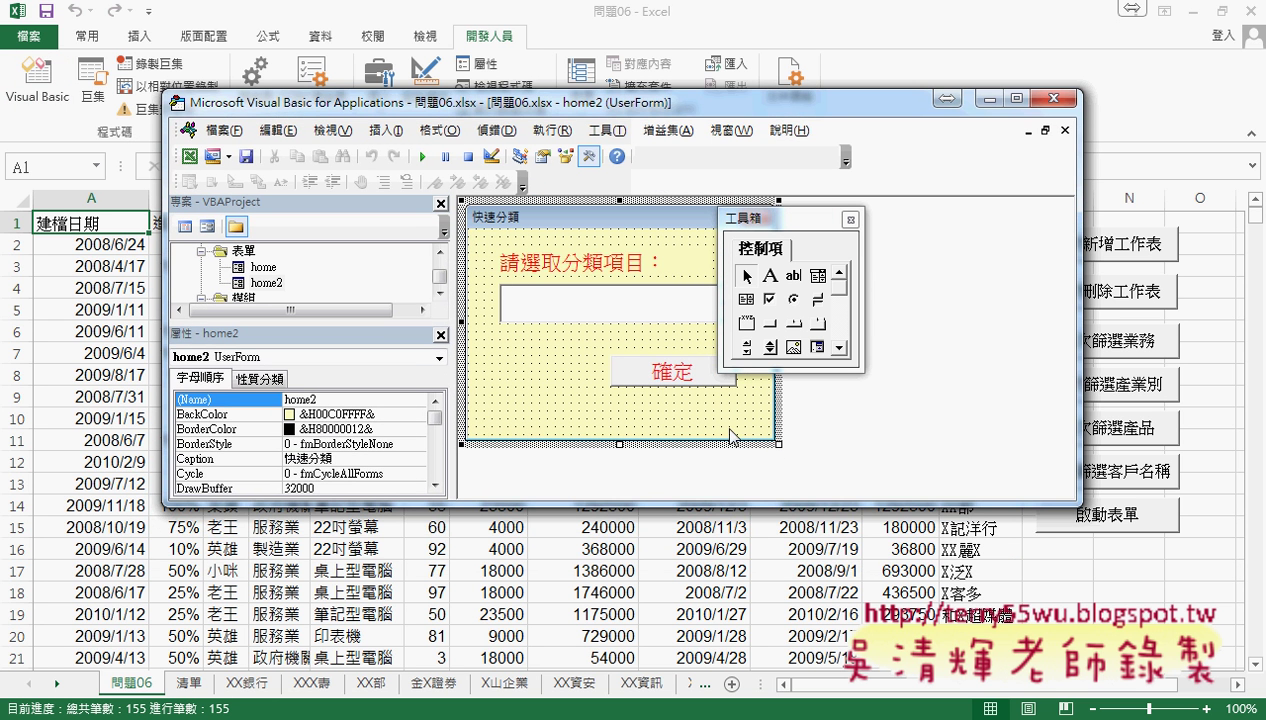
left_click_drag(634, 508, 626, 570)
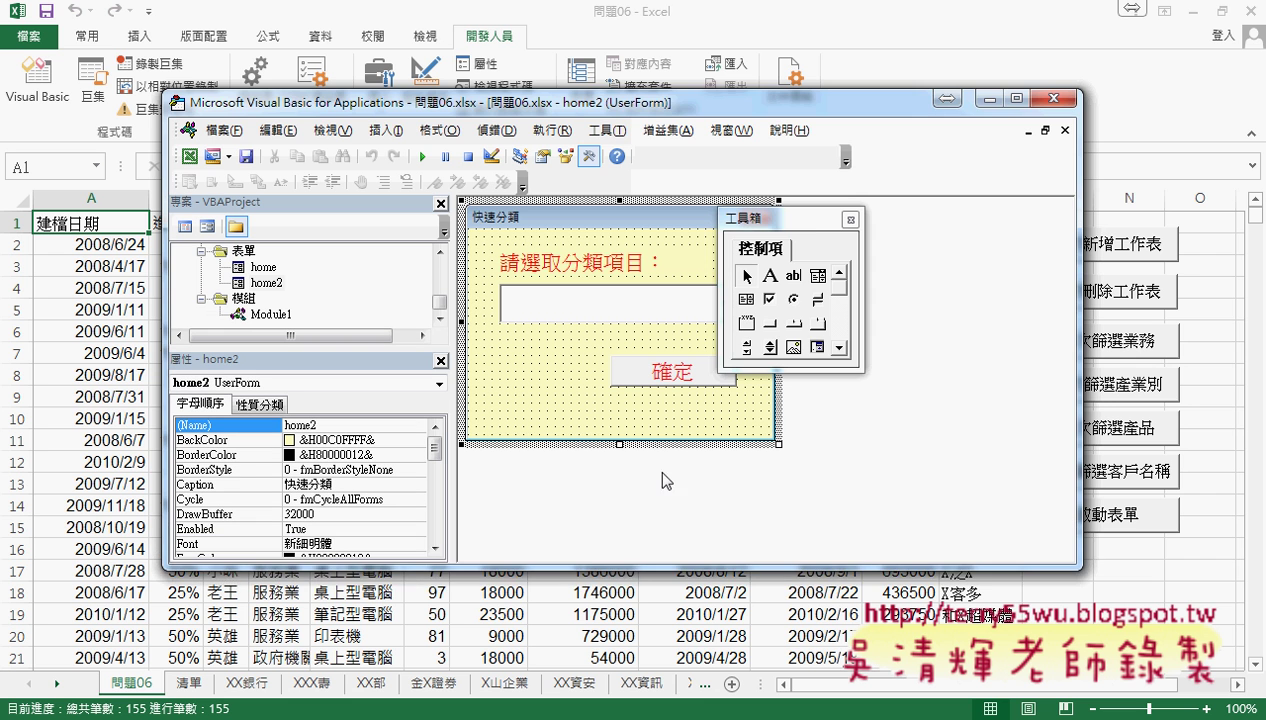
left_click_drag(810, 228, 900, 228)
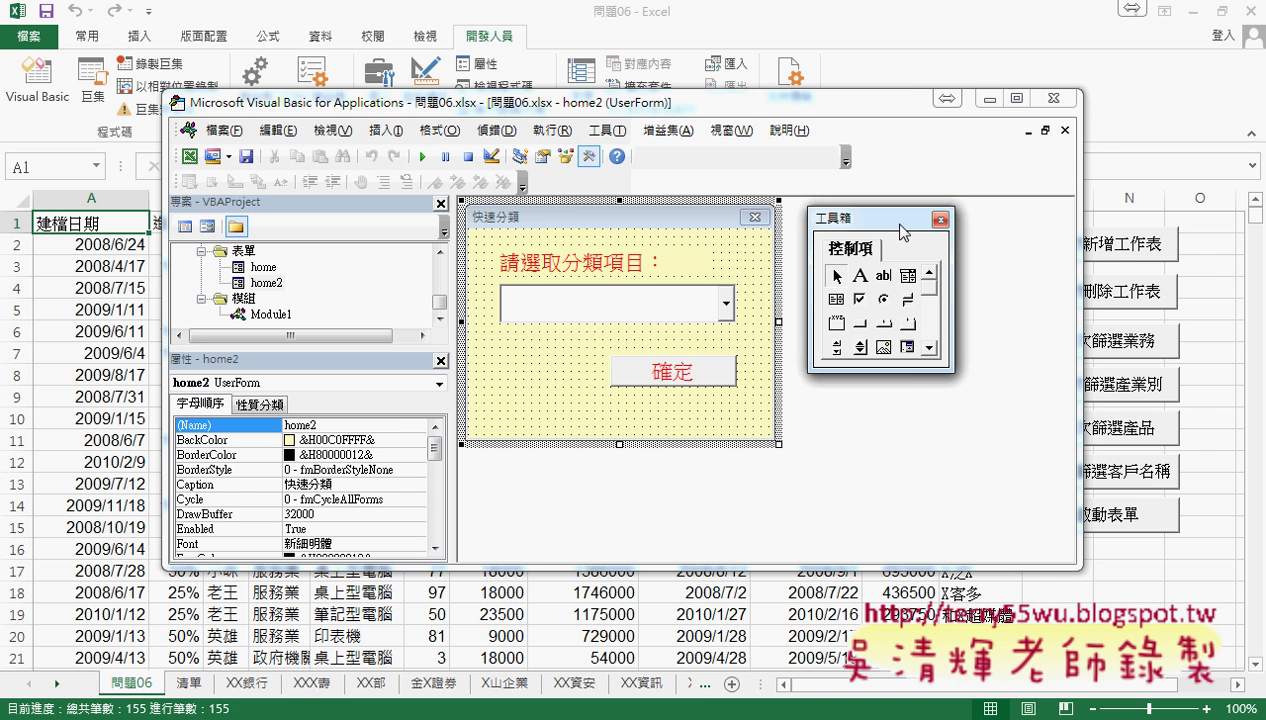
left_click_drag(891, 371, 912, 438)
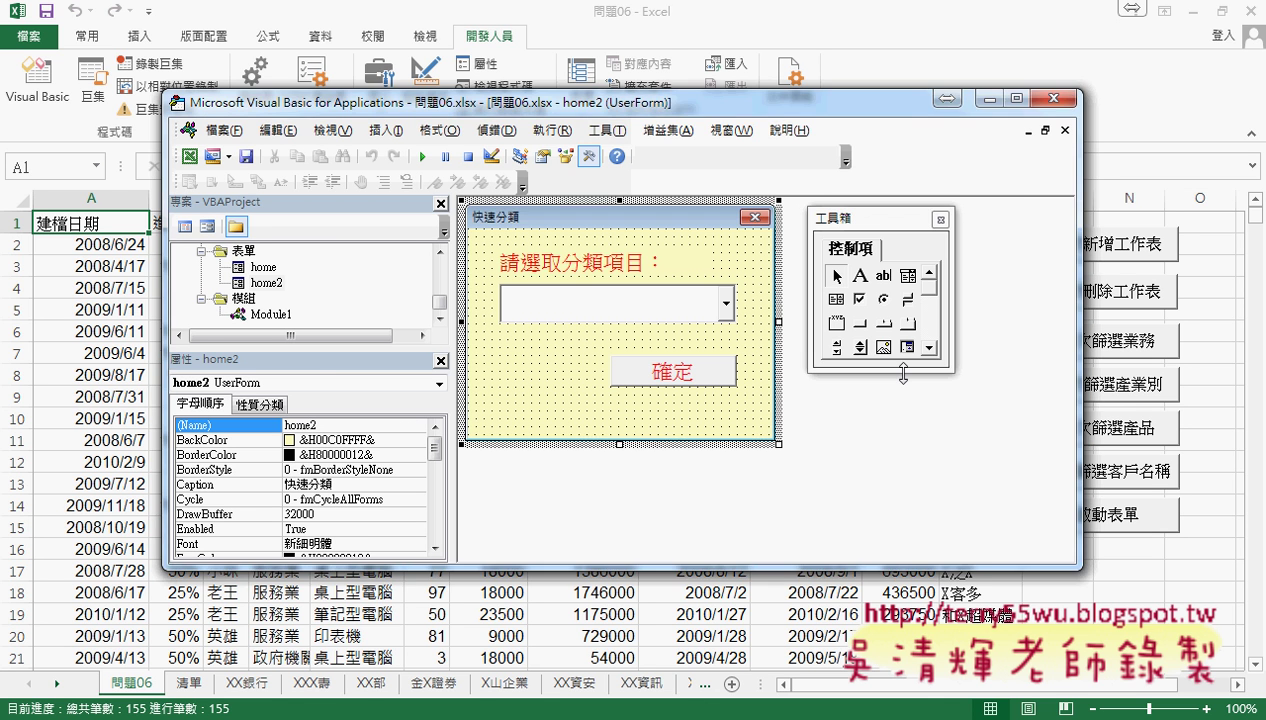
right_click(904, 384)
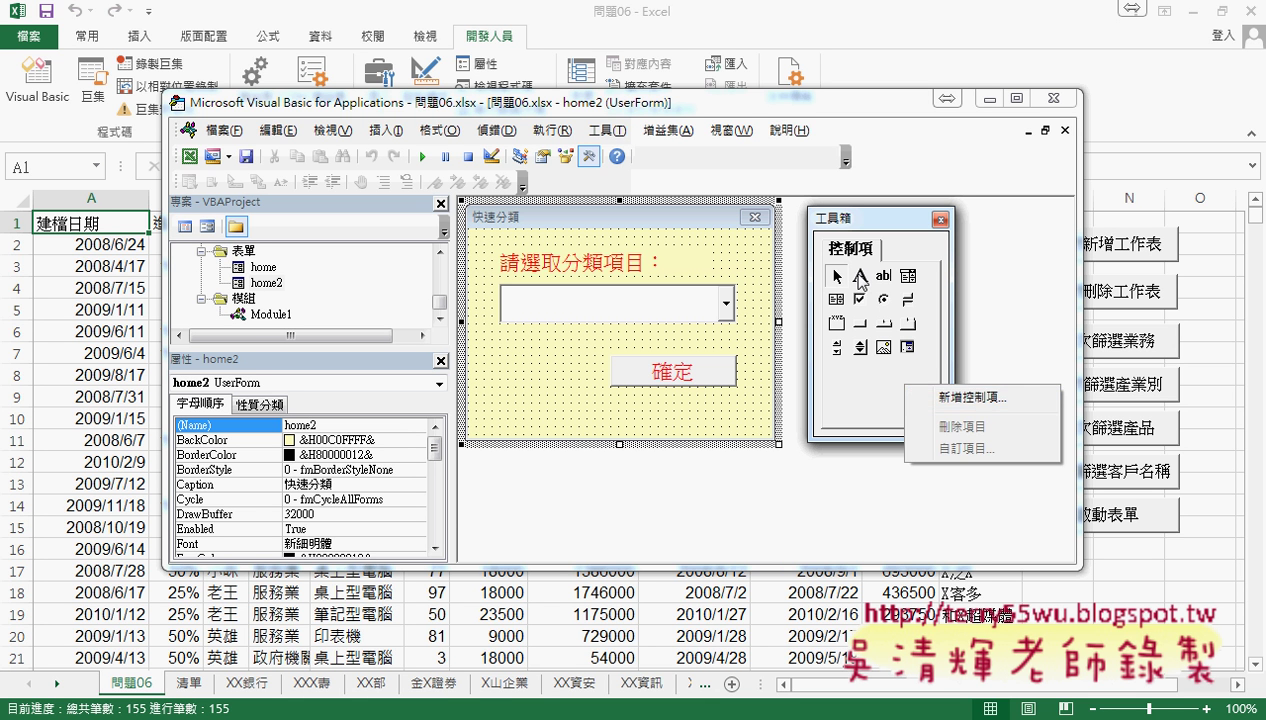
Draw a label across the form's bottom under 確定 and name it PB.
left_click(865, 281)
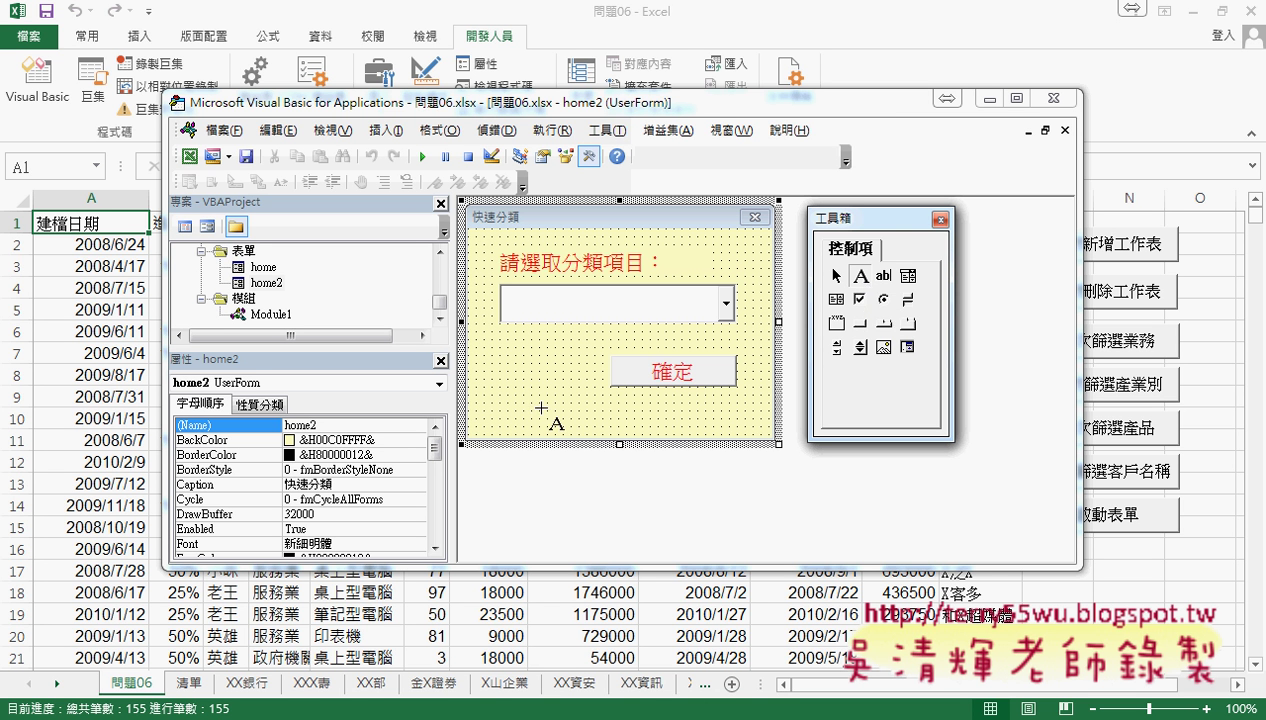
left_click_drag(485, 405, 762, 440)
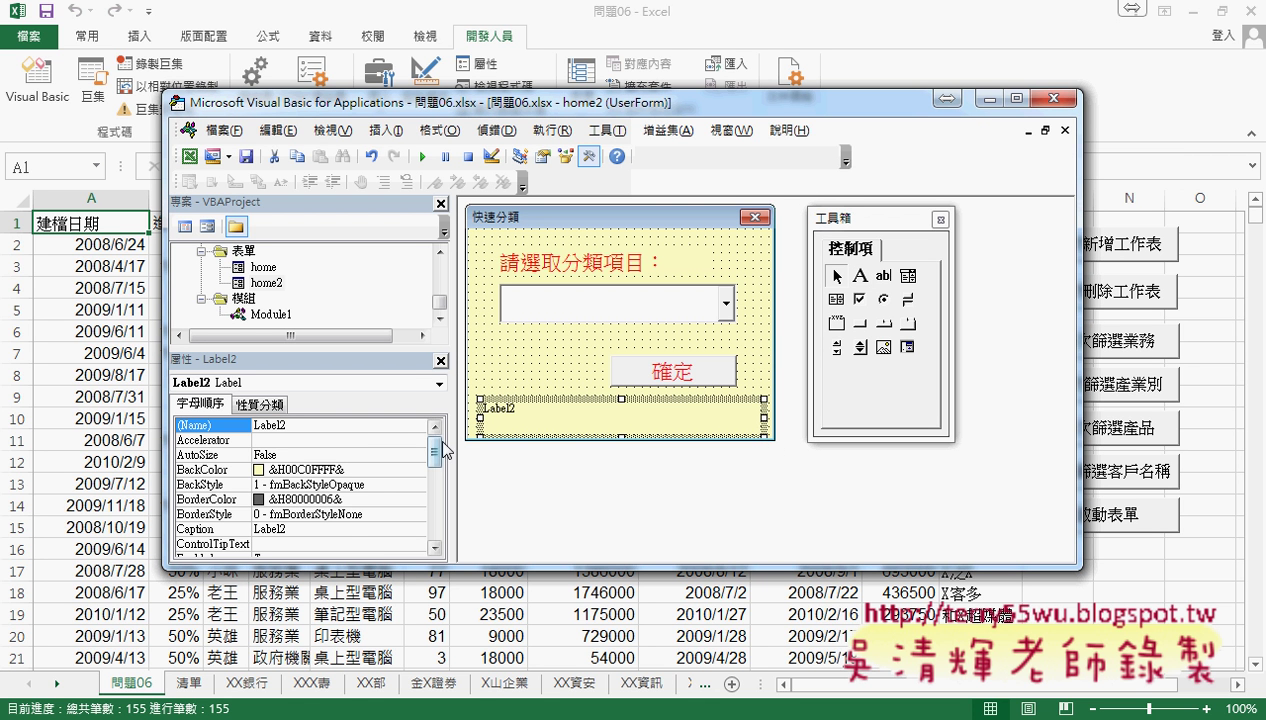
left_click(285, 425)
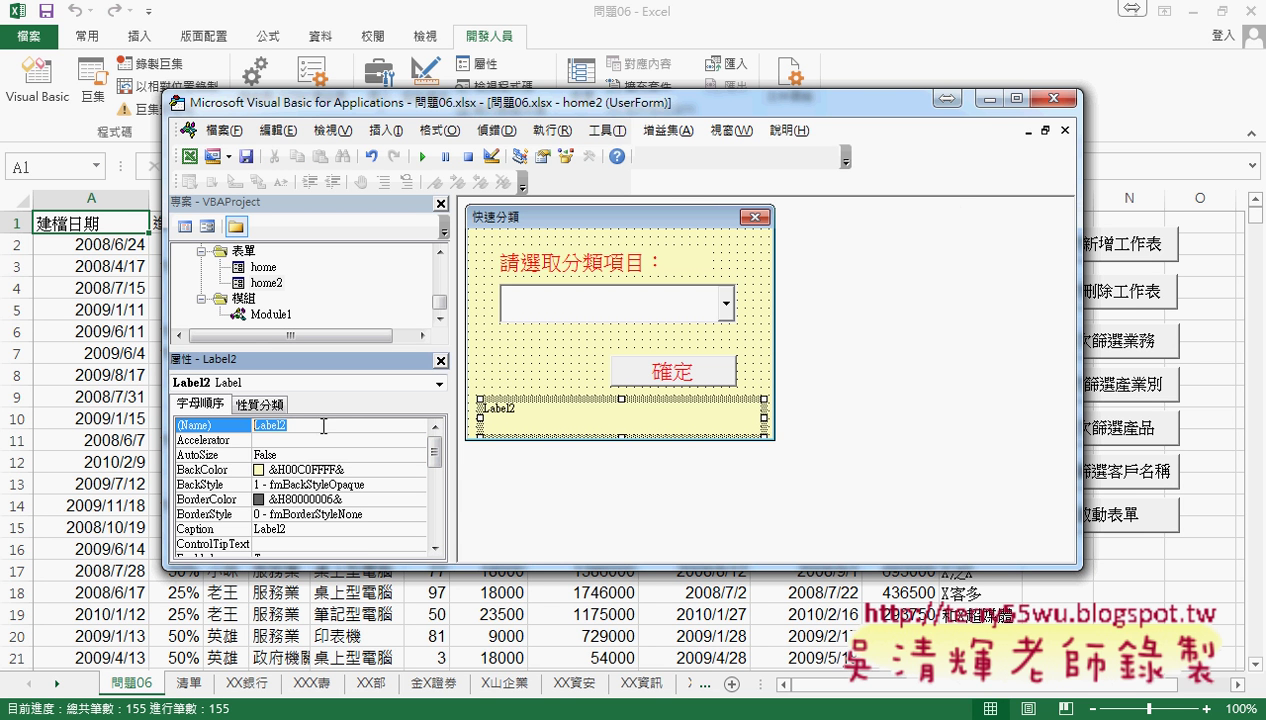
type("P")
type("B")
key("Return")
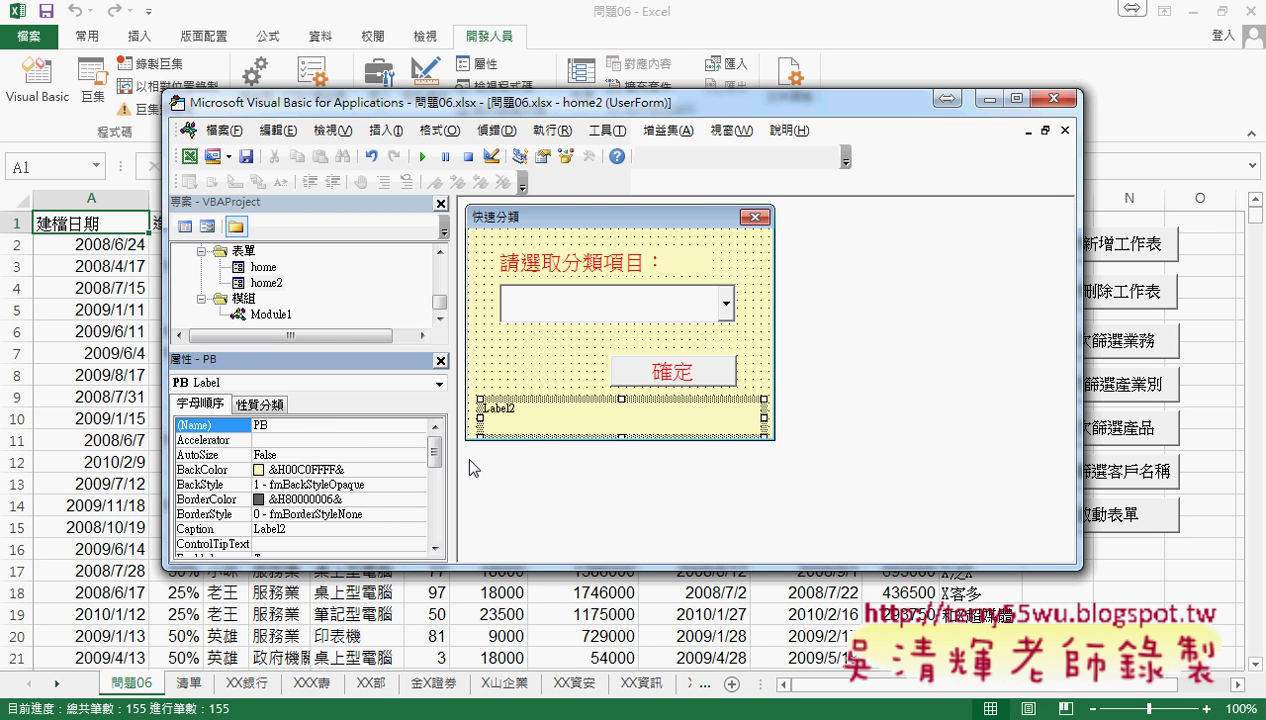
left_click(301, 528)
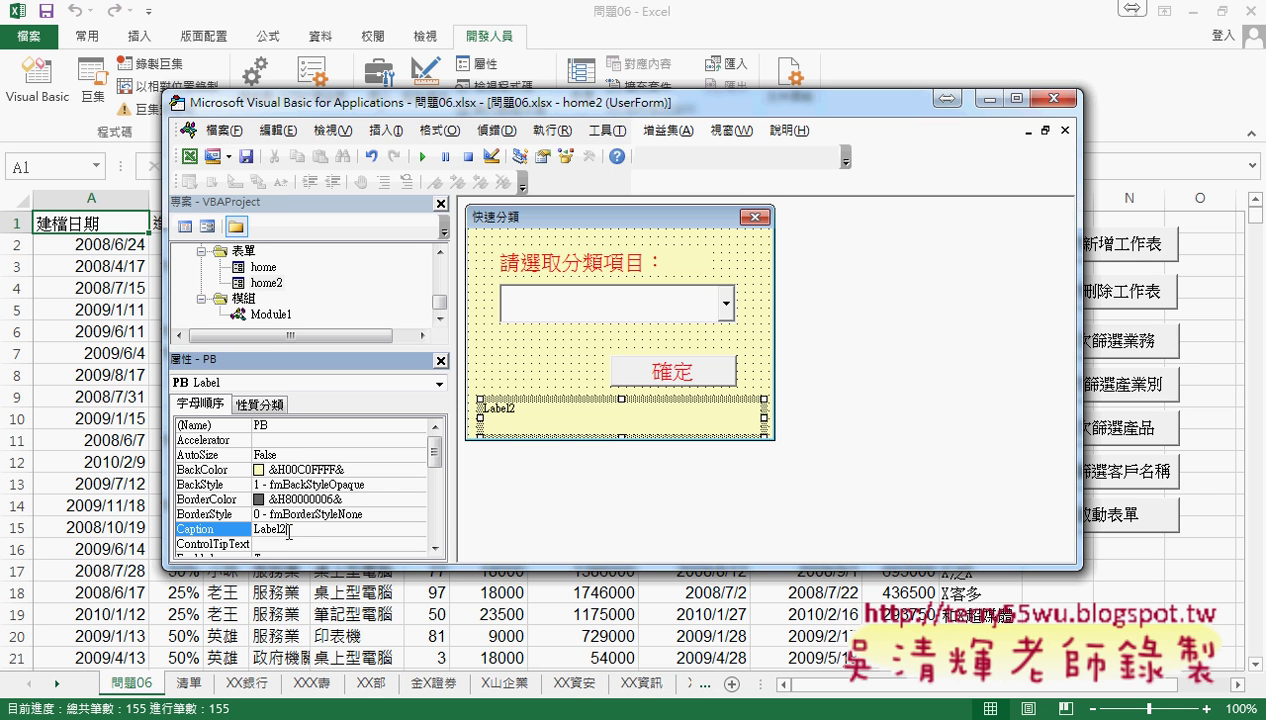
Clear the PB label's Label2 caption and keep its BorderColor as the window-frame system colour.
left_click_drag(291, 528, 256, 527)
key("BackSpace")
left_click(214, 499)
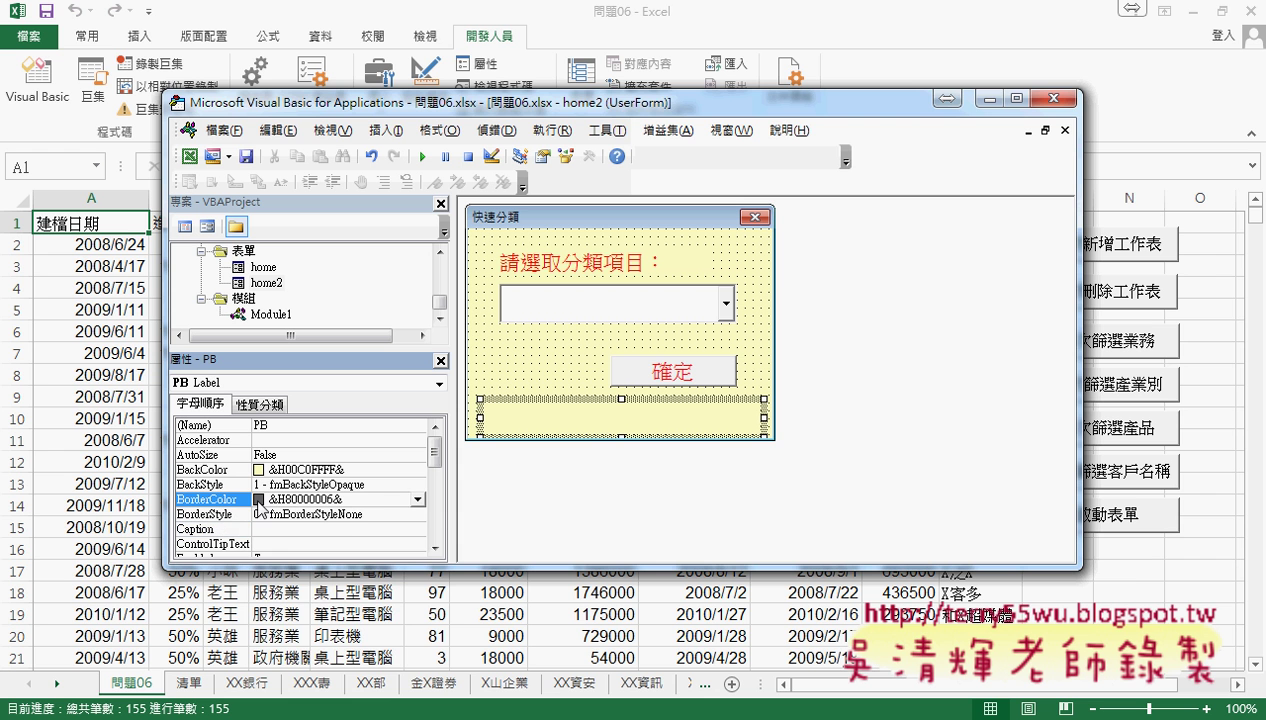
left_click(419, 500)
left_click(285, 519)
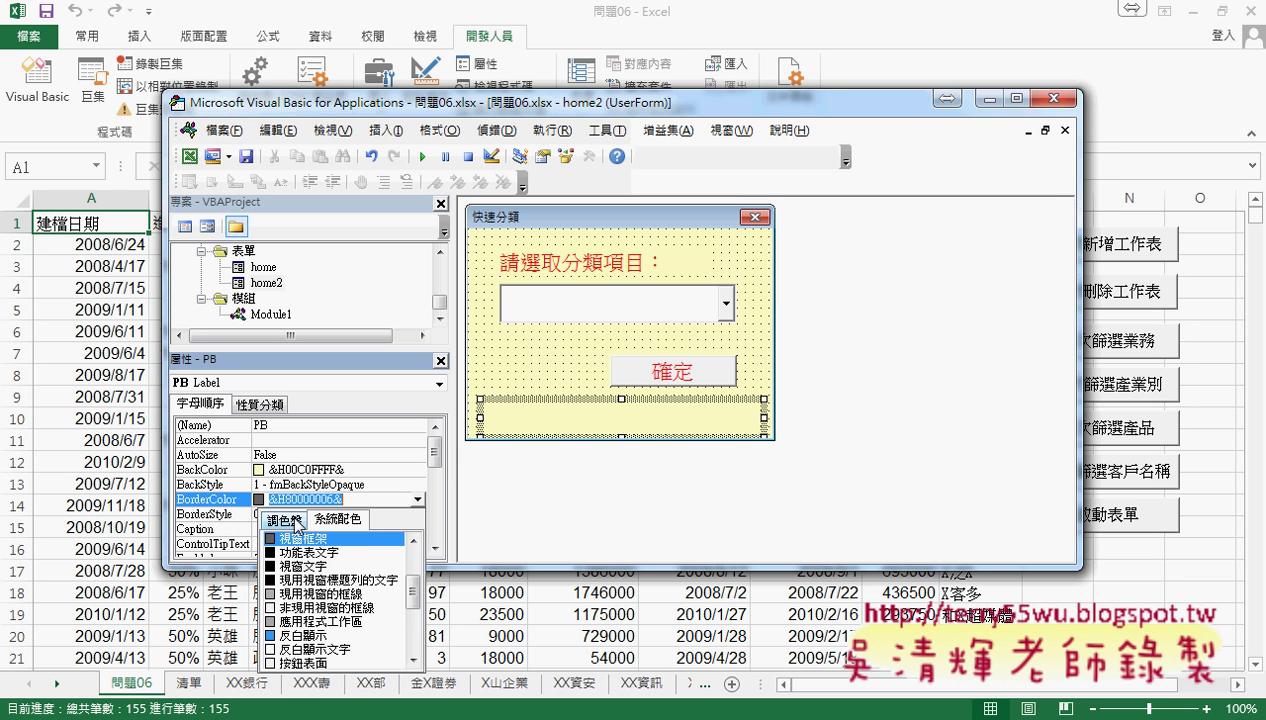
left_click(290, 575)
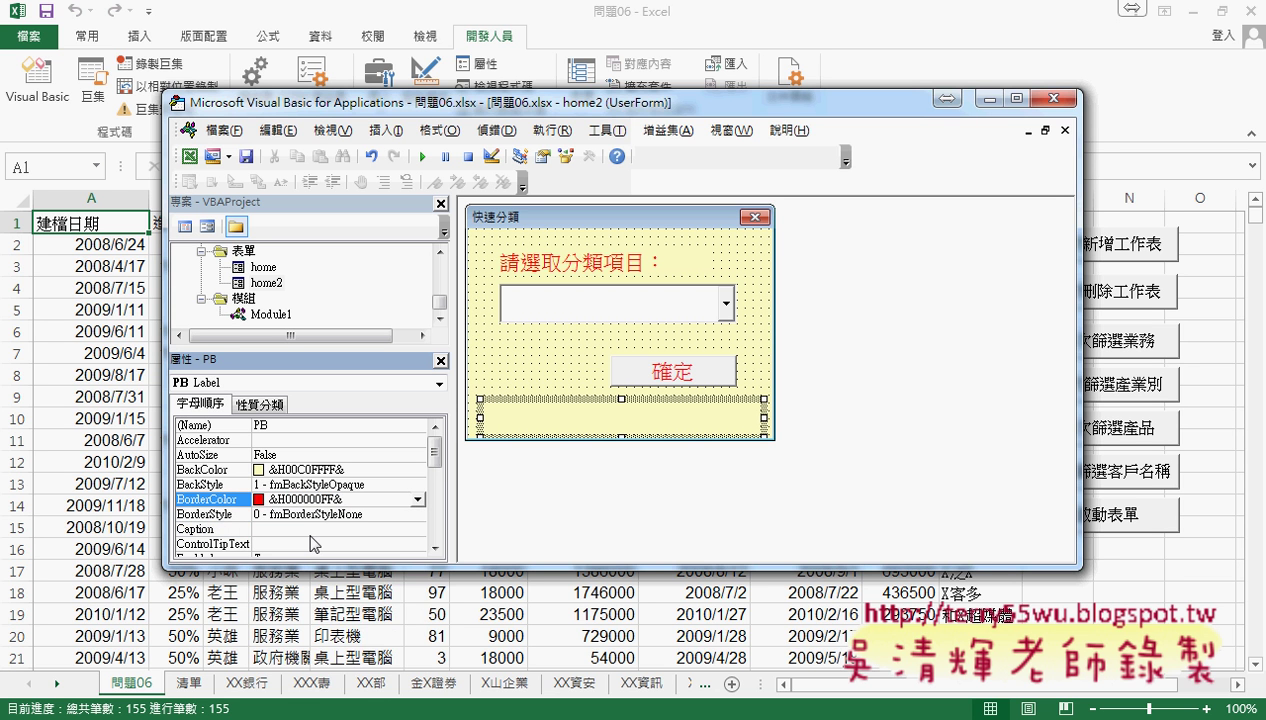
left_click(366, 468)
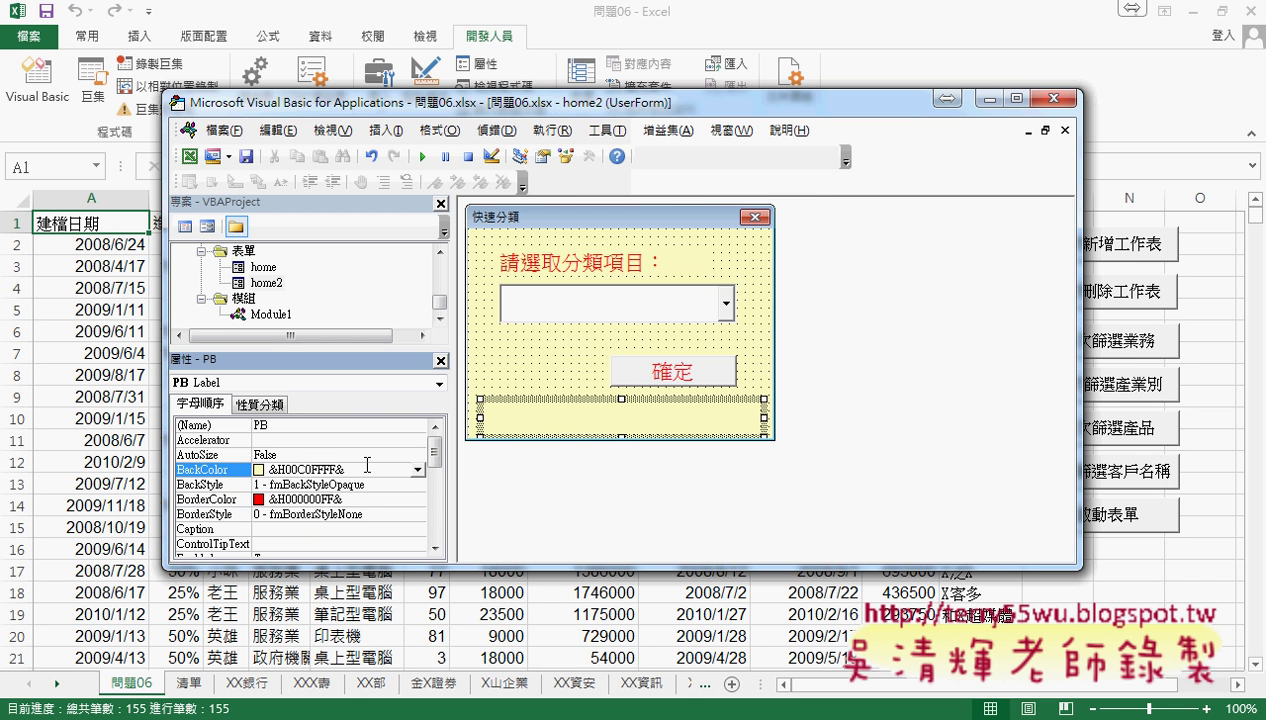
left_click(330, 498)
left_click(416, 499)
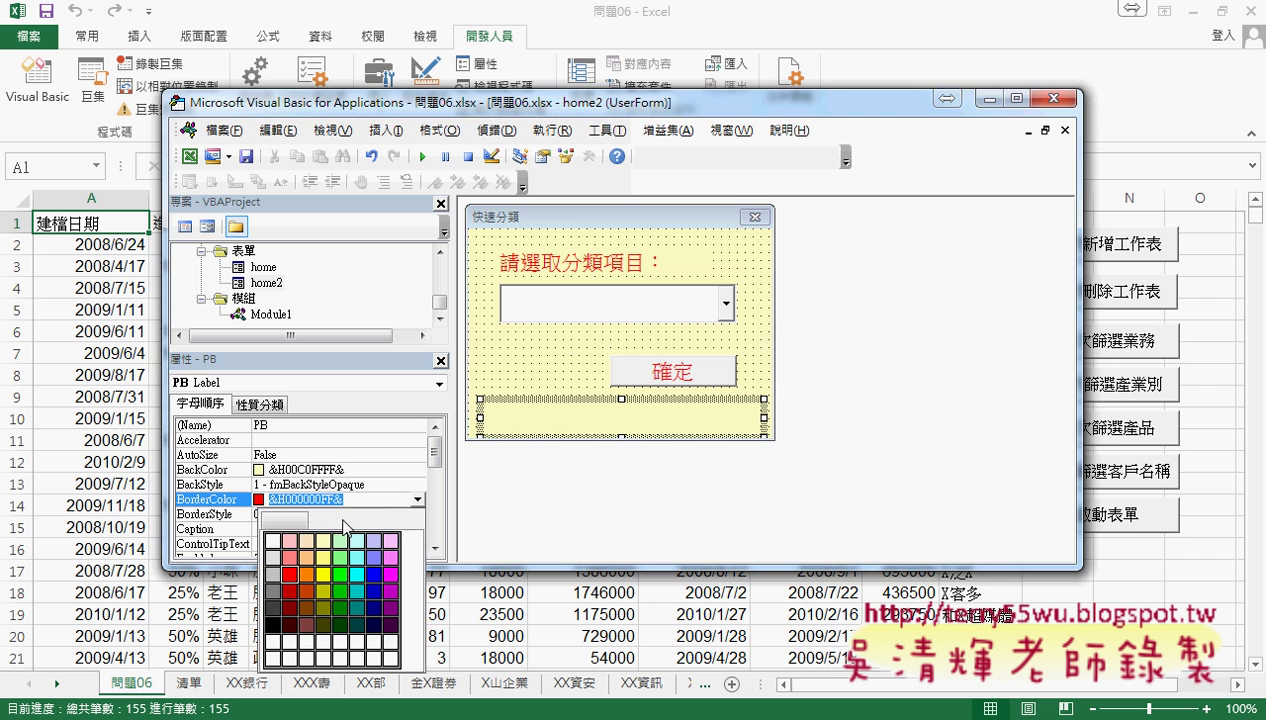
left_click(345, 522)
left_click(320, 538)
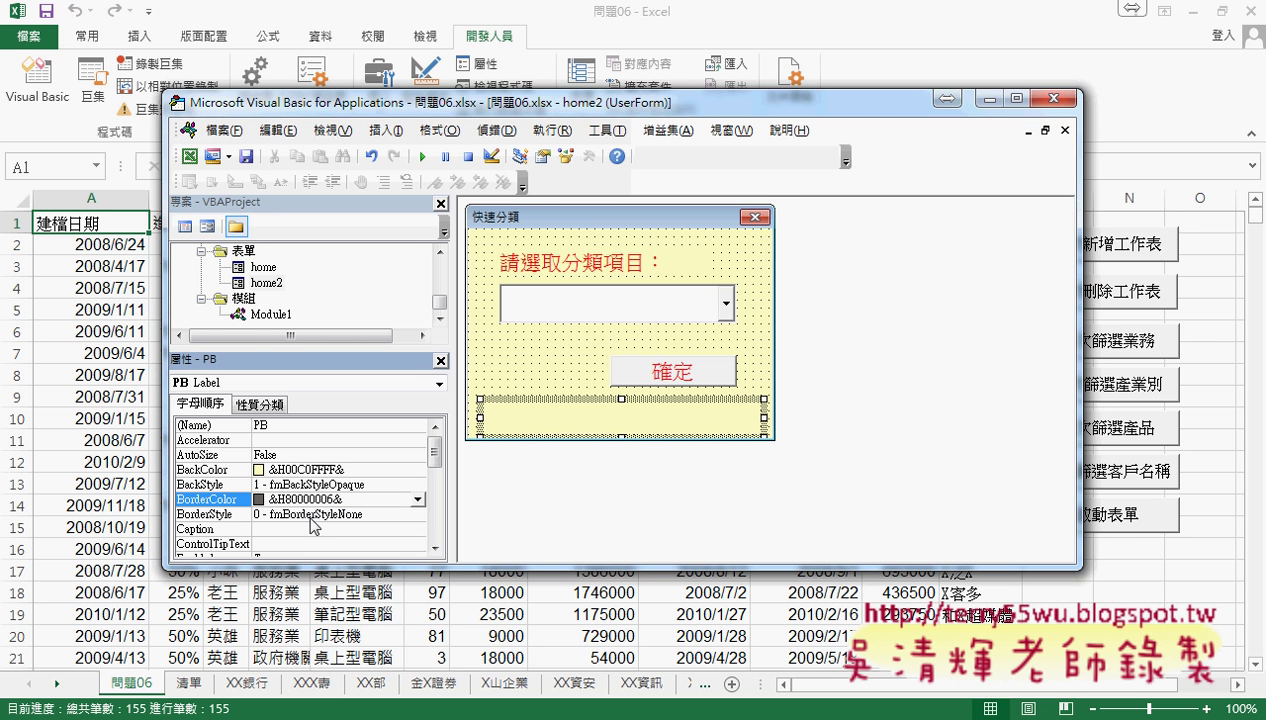
Fill the PB label's BackColor with red (&H000000FF&) from the palette.
left_click(287, 469)
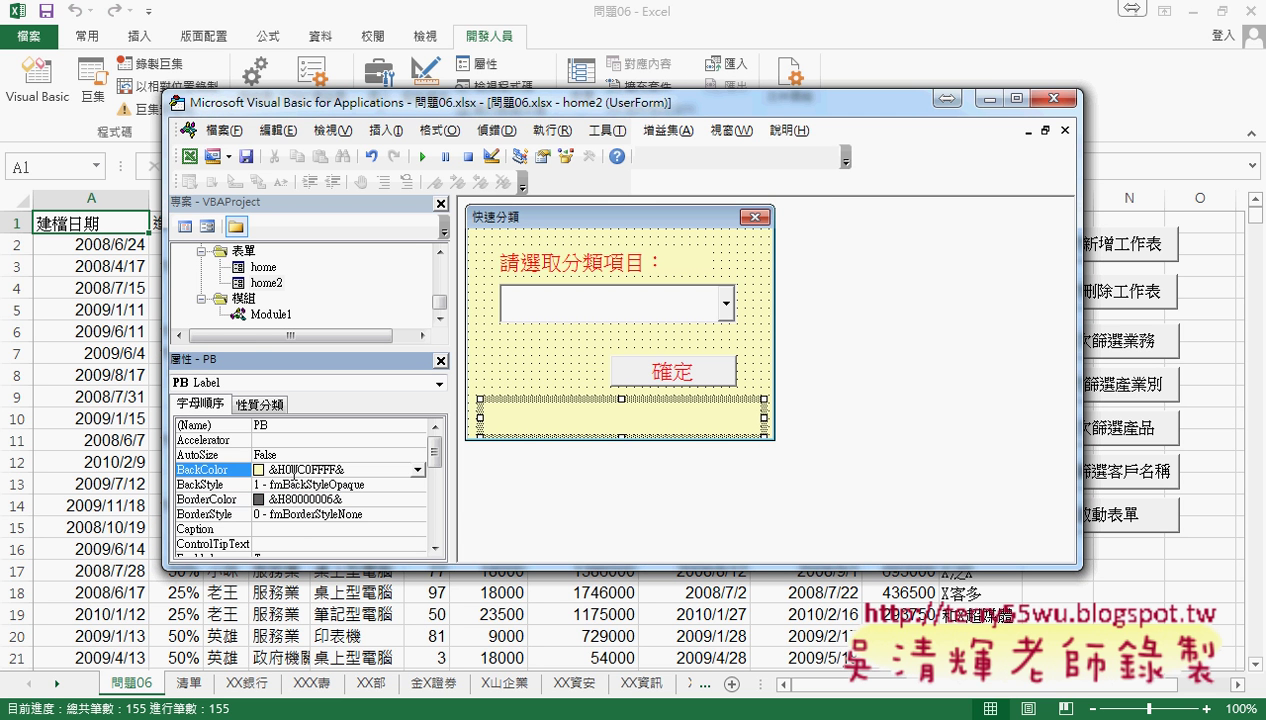
left_click(416, 469)
left_click(288, 549)
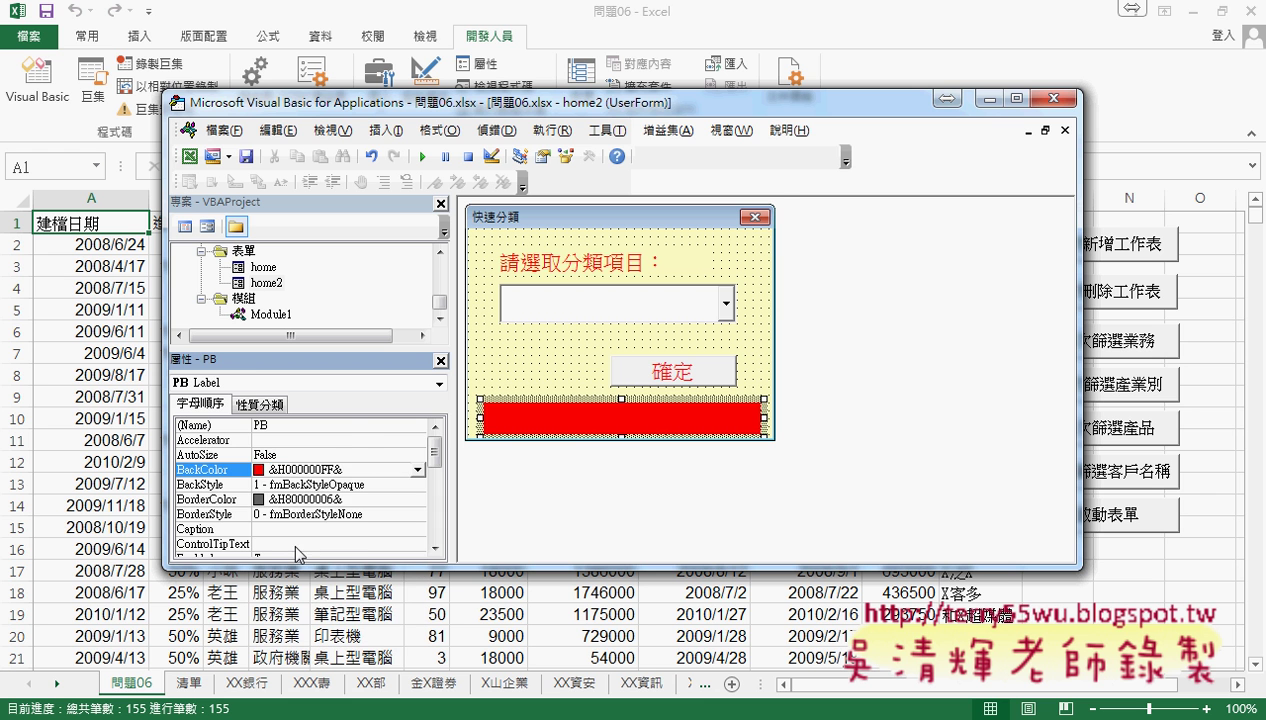
left_click(597, 372)
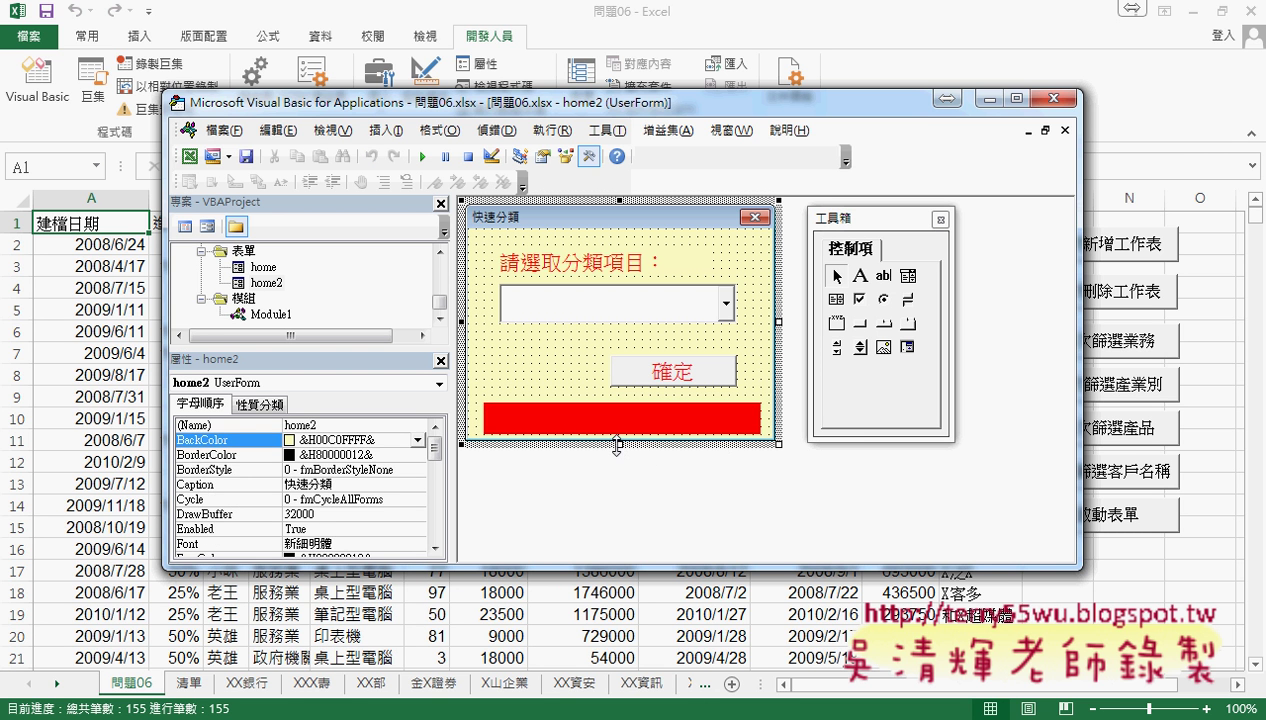
Change the red PB label's Width from 210 to 200.
left_click_drag(617, 443, 618, 458)
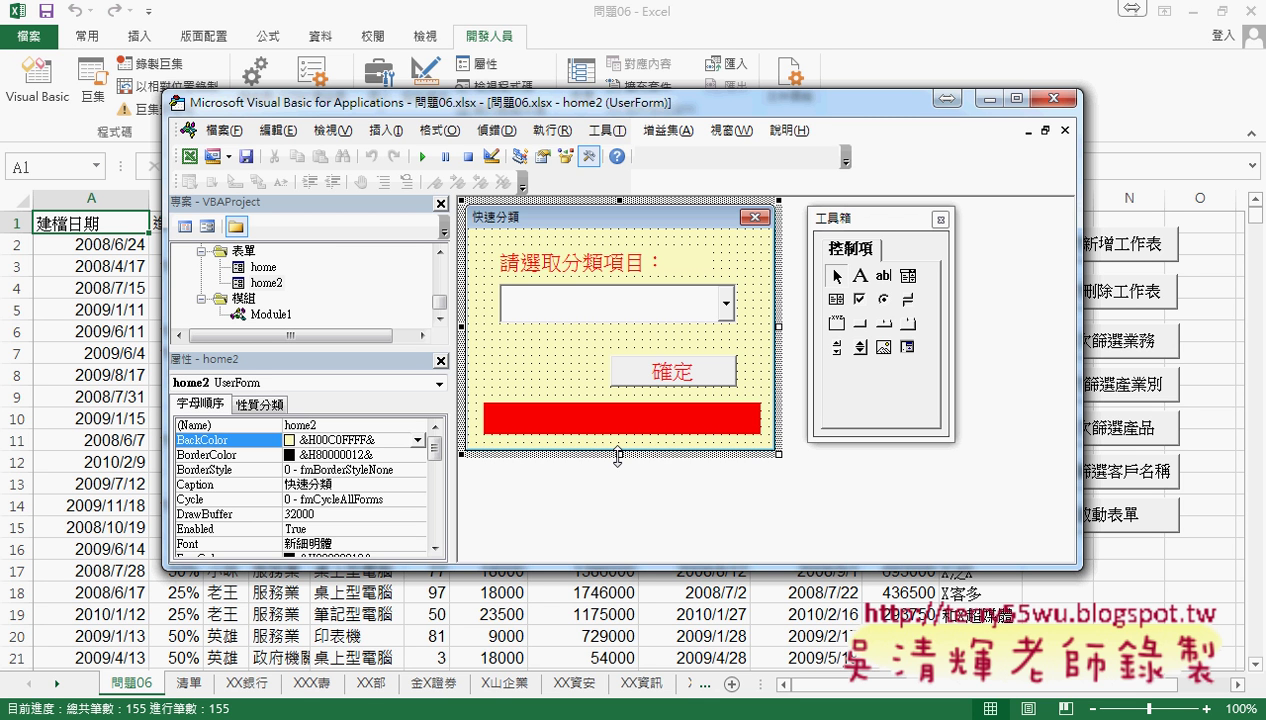
left_click(622, 420)
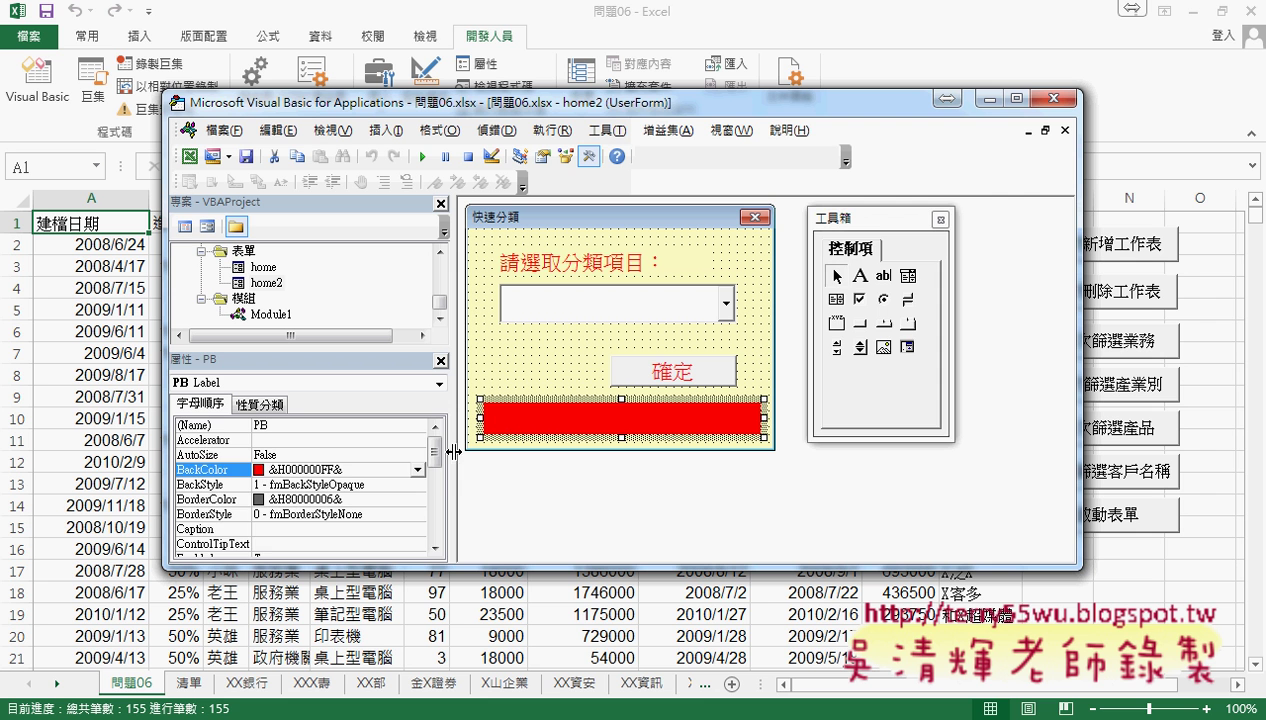
left_click_drag(434, 452, 434, 524)
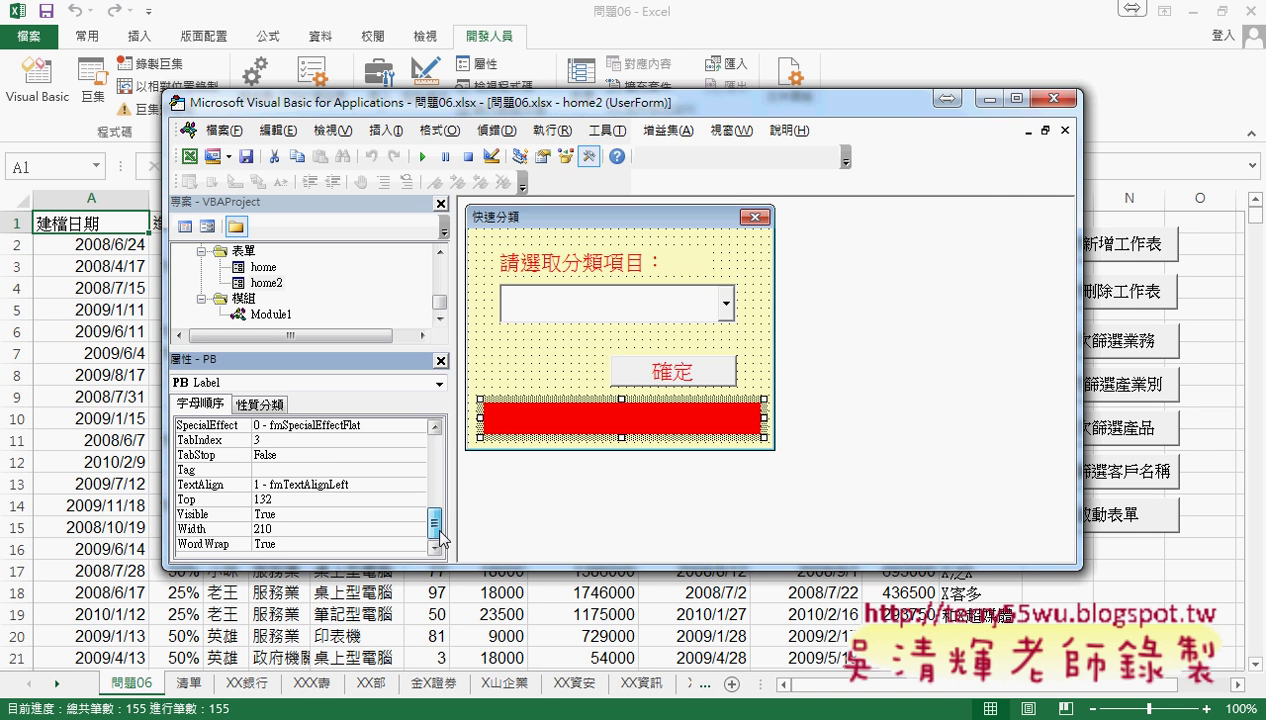
left_click(260, 530)
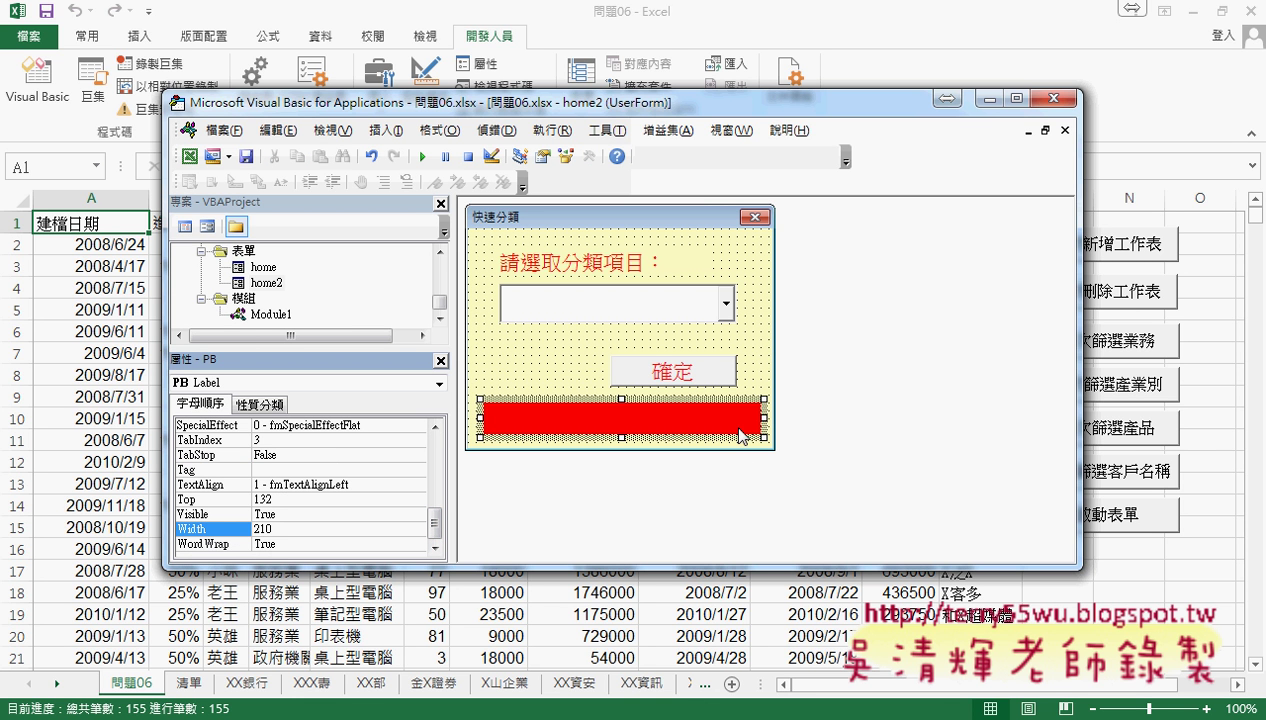
double_click(257, 529)
type("200")
key("Return")
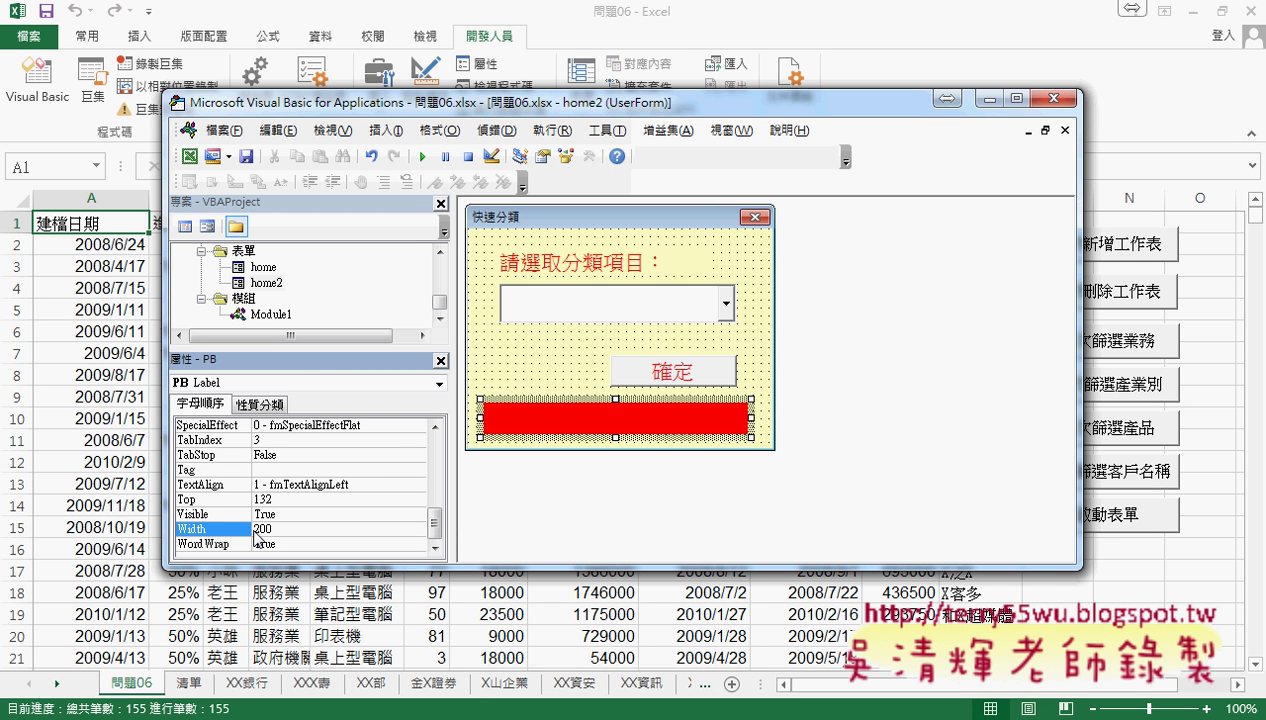
Narrow the 快速分類 form from width 235.5 to about 226.5 to fit the bar.
left_click(750, 357)
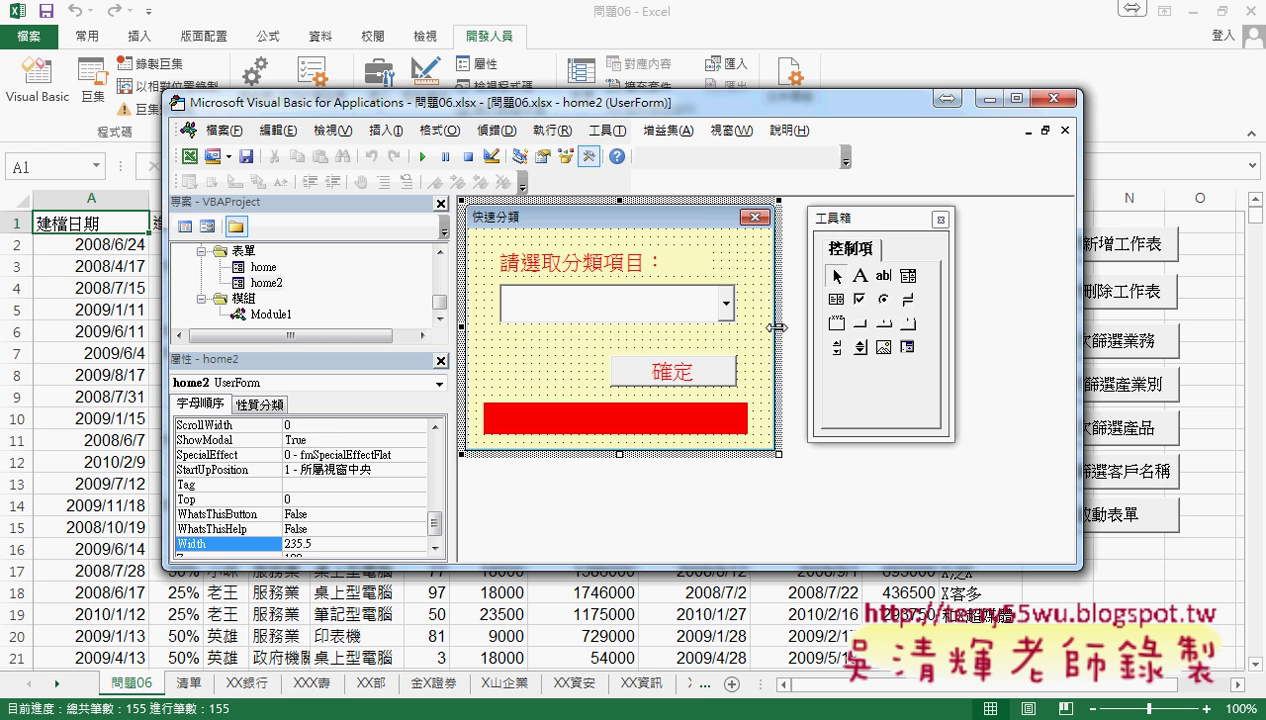
left_click_drag(776, 327, 767, 327)
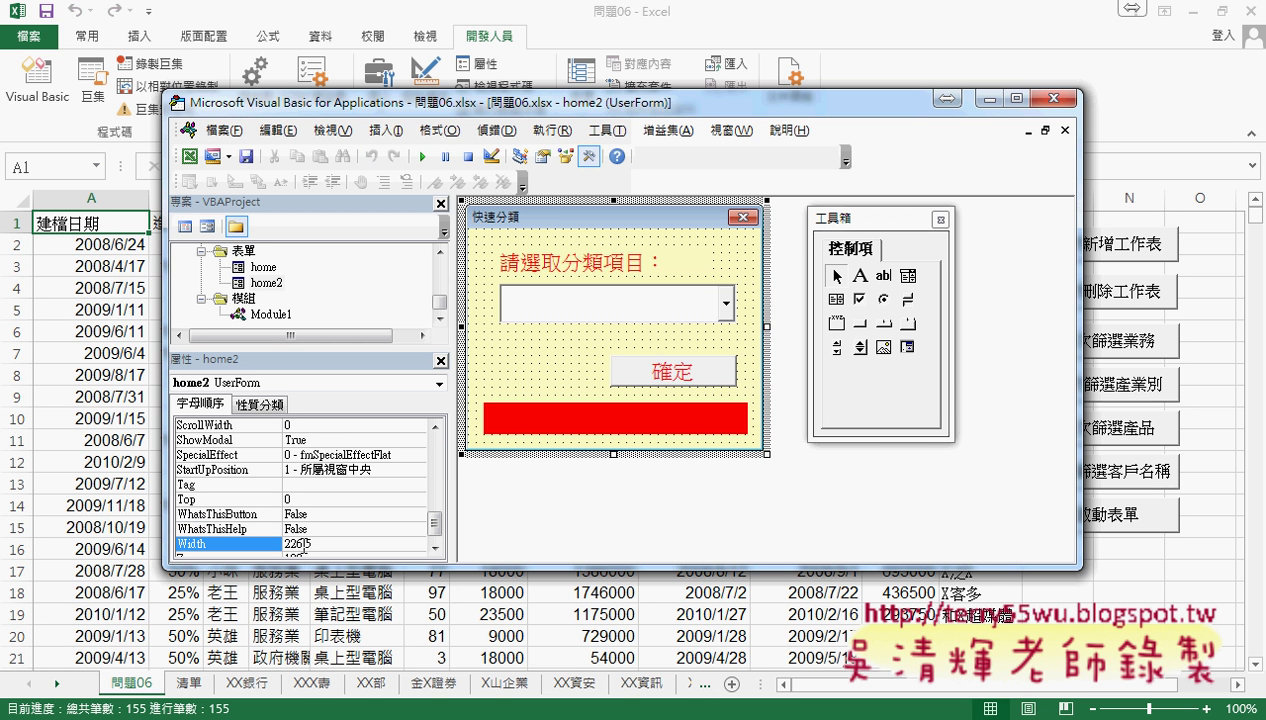
left_click(555, 420)
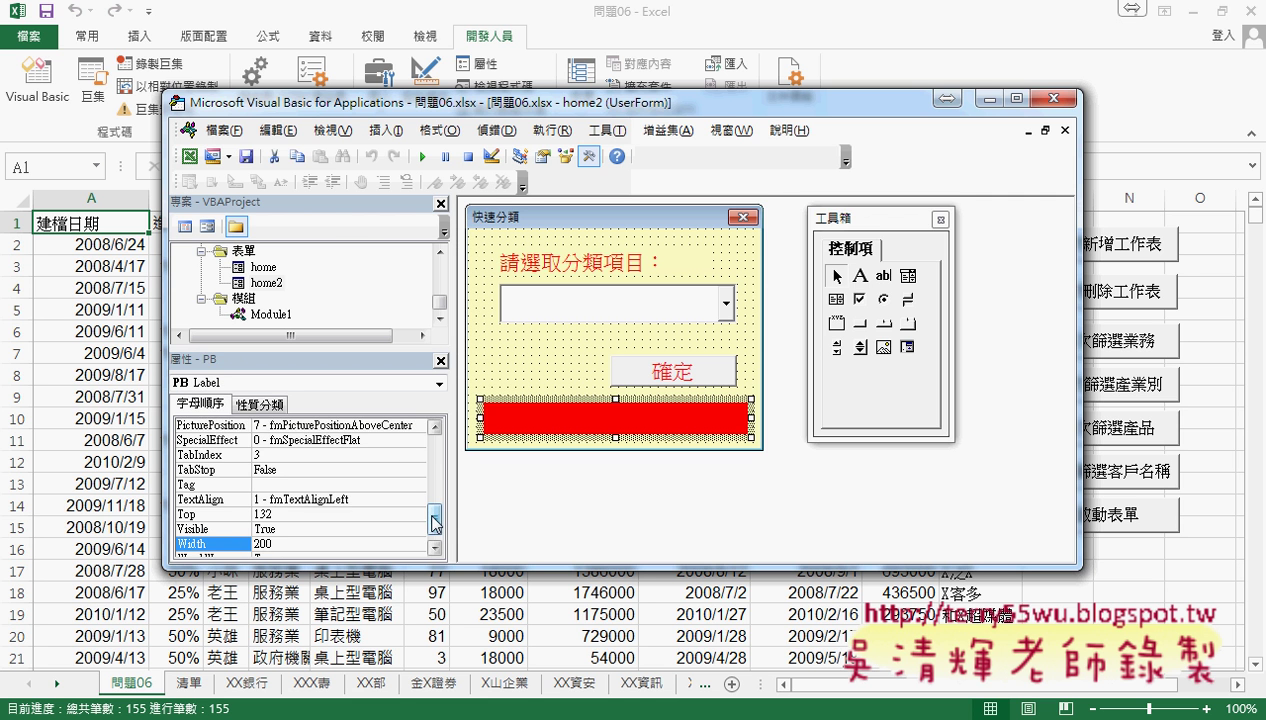
left_click_drag(434, 520, 434, 528)
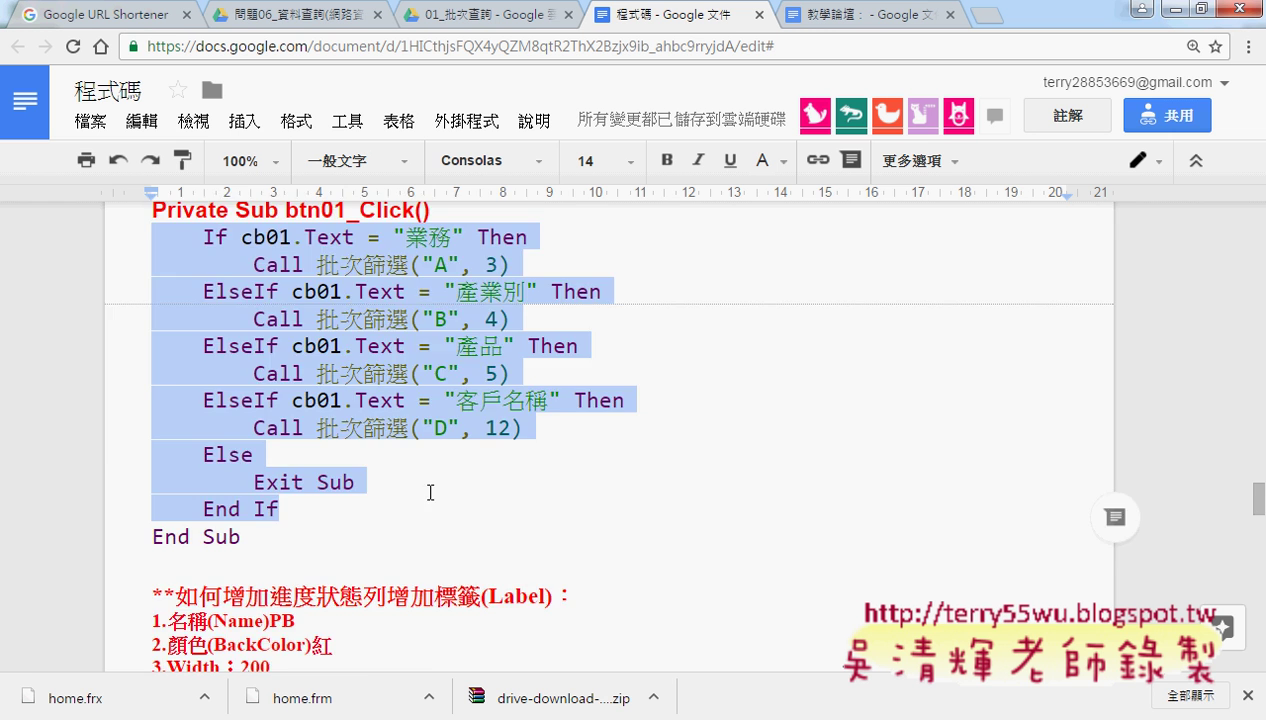
Scroll the 程式碼 notes to the PB label section: name PB, red BackColor, Width 200, empty Caption.
scroll(428, 492, "down", 3)
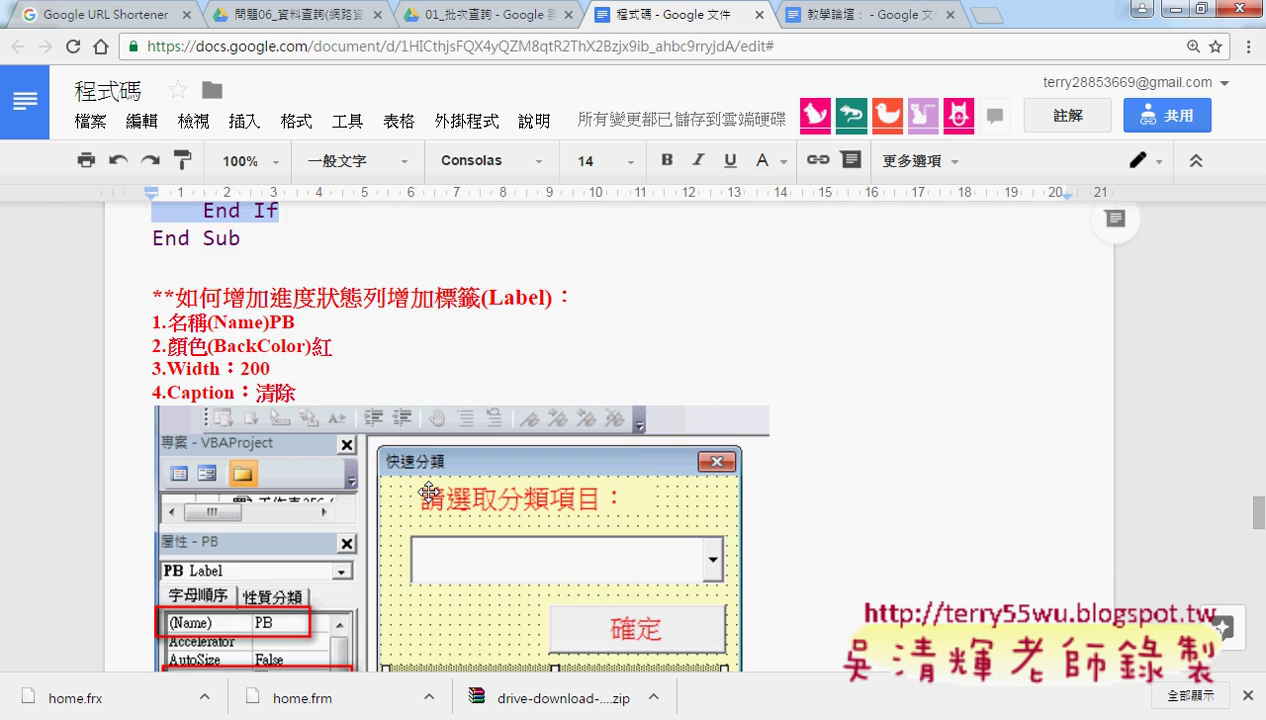
scroll(428, 492, "down", 3)
scroll(428, 492, "up", 3)
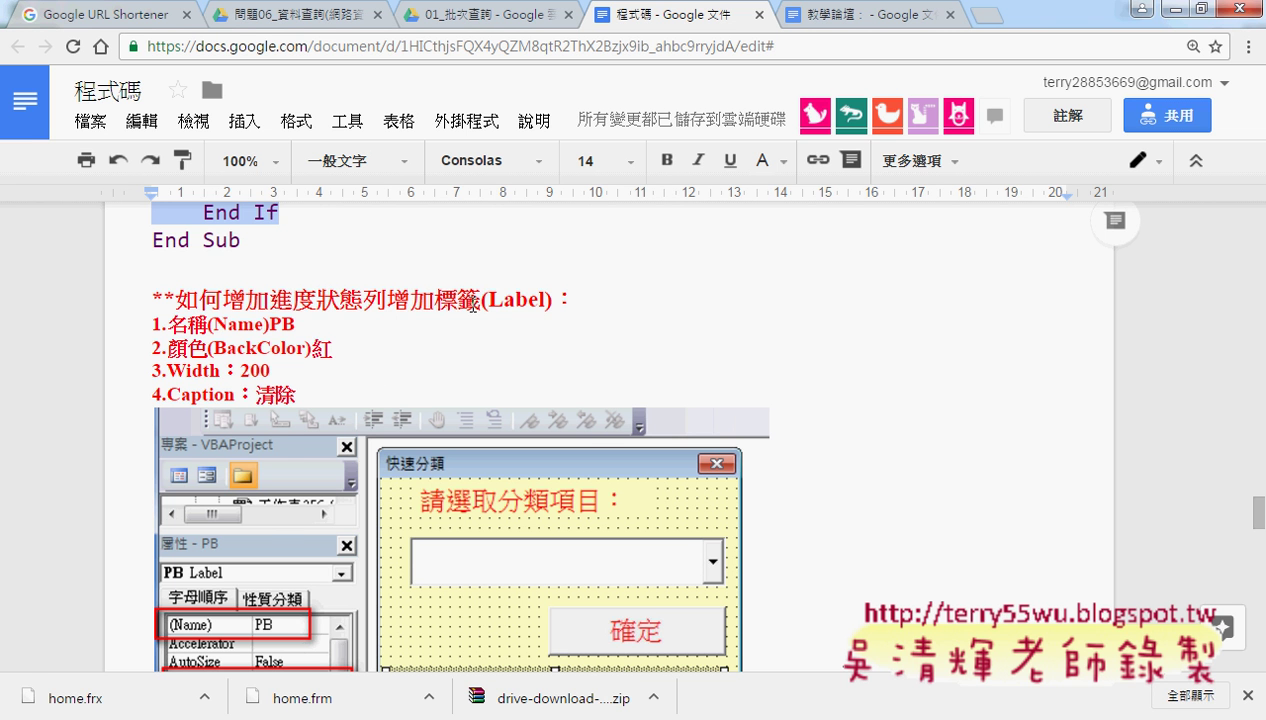
scroll(816, 429, "down", 2)
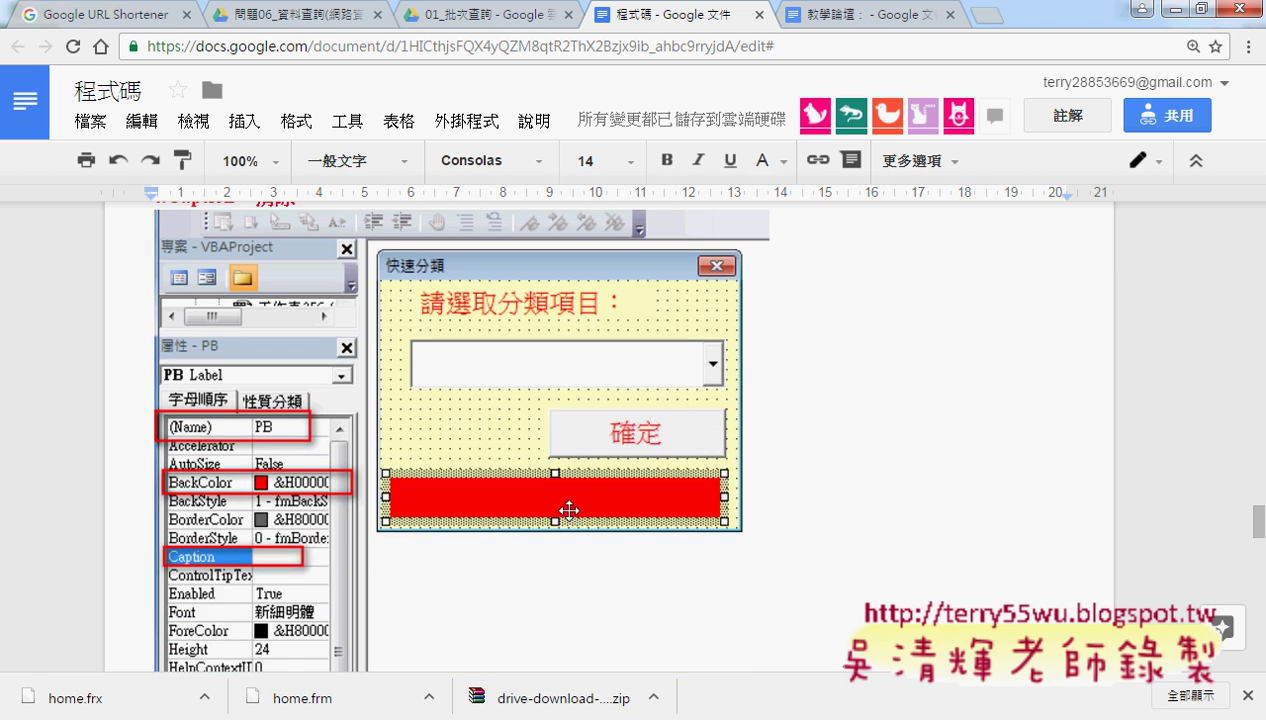
scroll(867, 477, "down", 1)
scroll(867, 477, "down", 1)
scroll(867, 477, "down", 1)
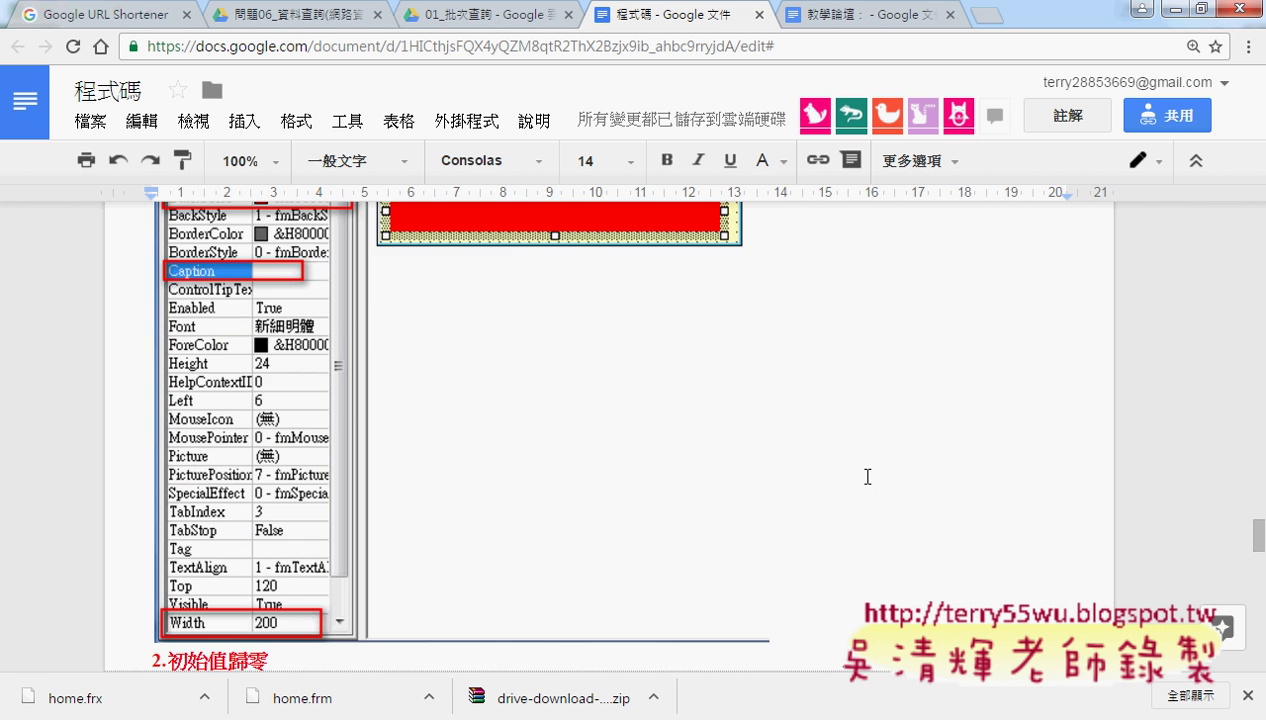
scroll(856, 477, "up", 1)
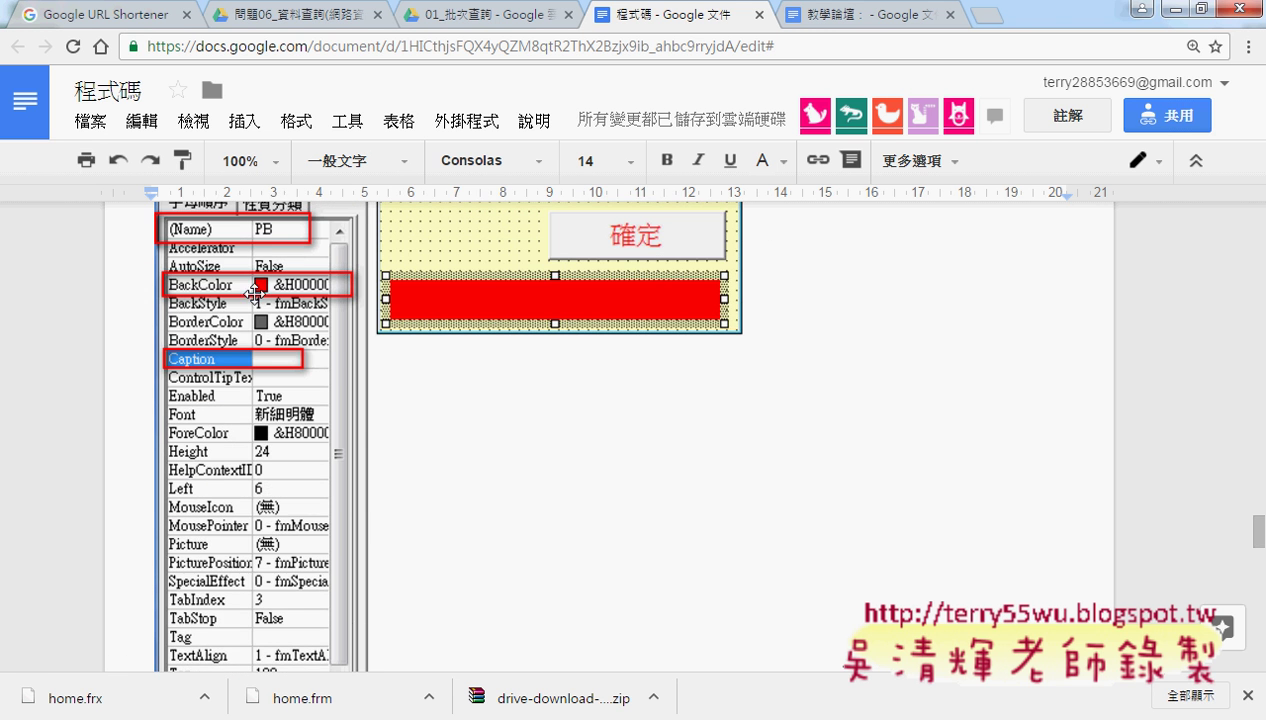
scroll(362, 470, "down", 1)
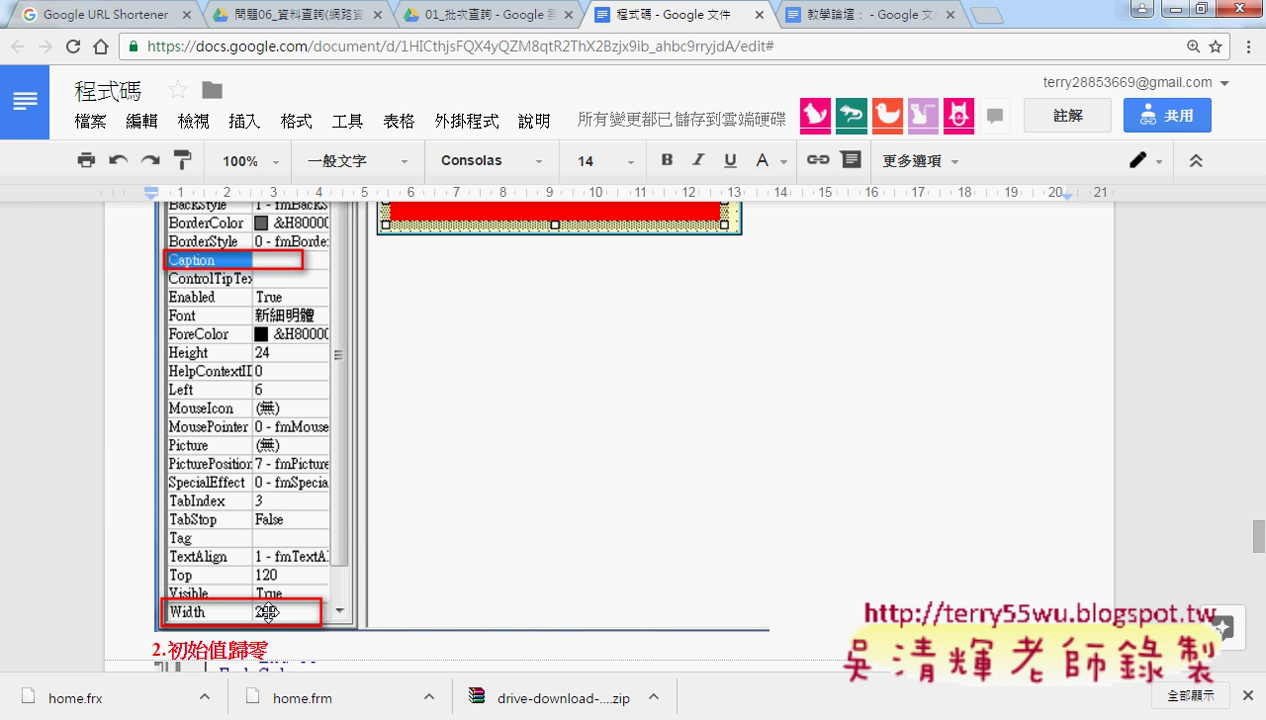
scroll(469, 624, "up", 3)
scroll(469, 624, "up", 3)
scroll(540, 590, "up", 3)
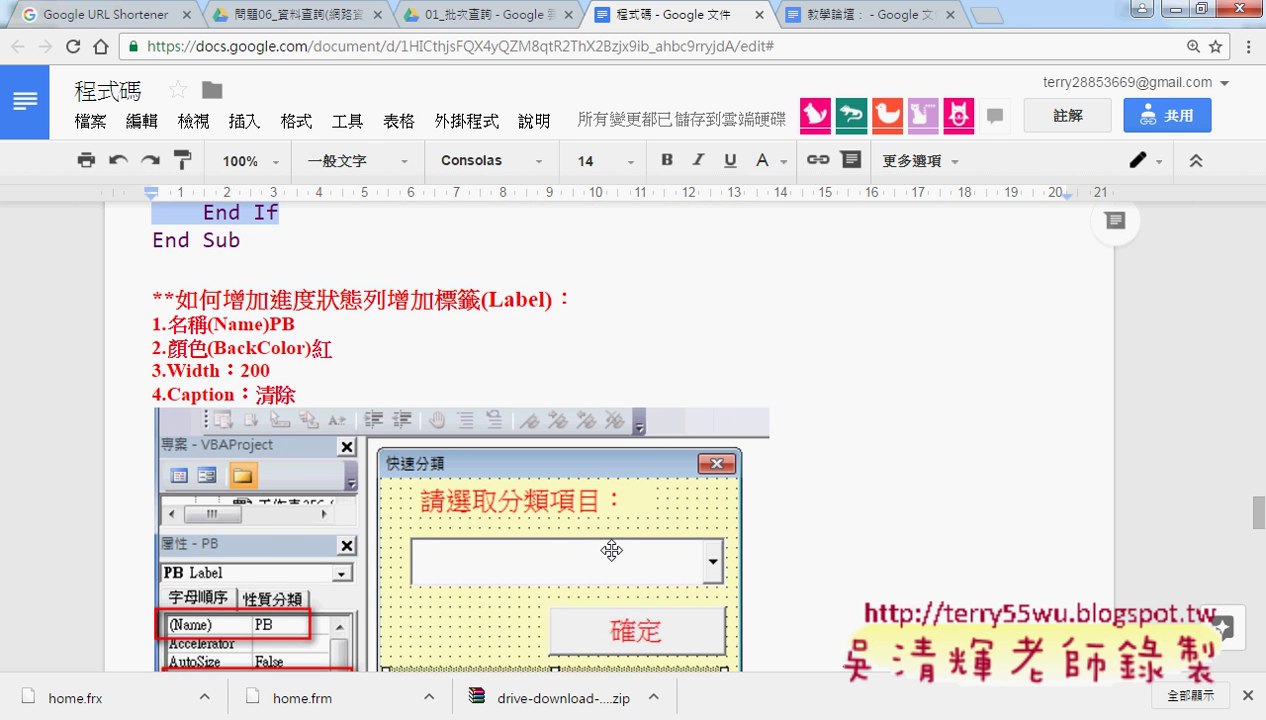
scroll(484, 337, "up", 2)
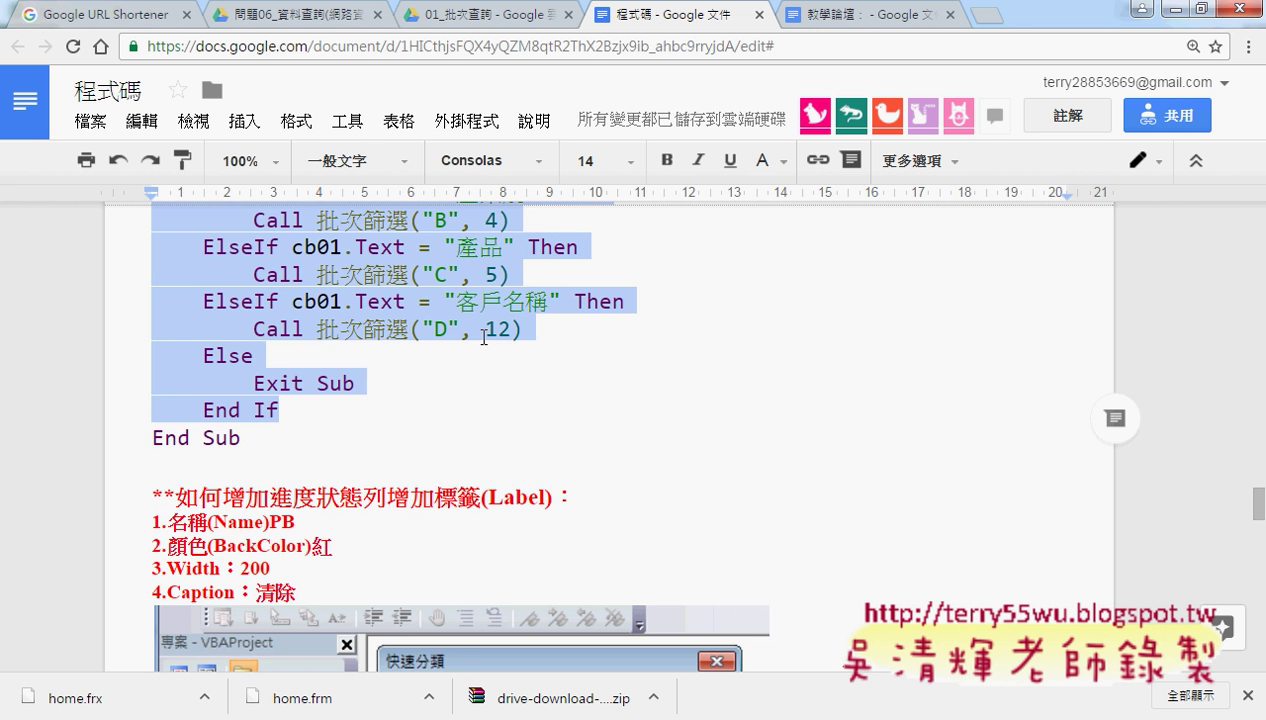
scroll(484, 337, "up", 1)
scroll(484, 337, "up", 1)
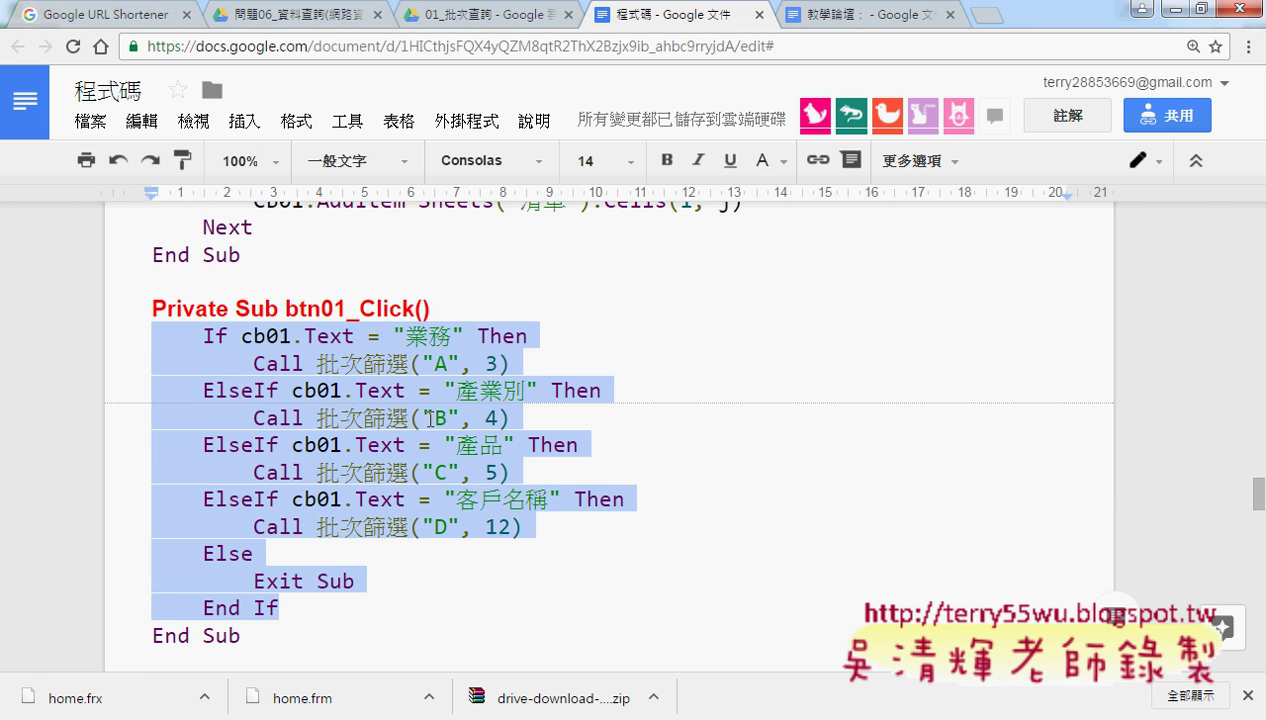
scroll(497, 440, "down", 2)
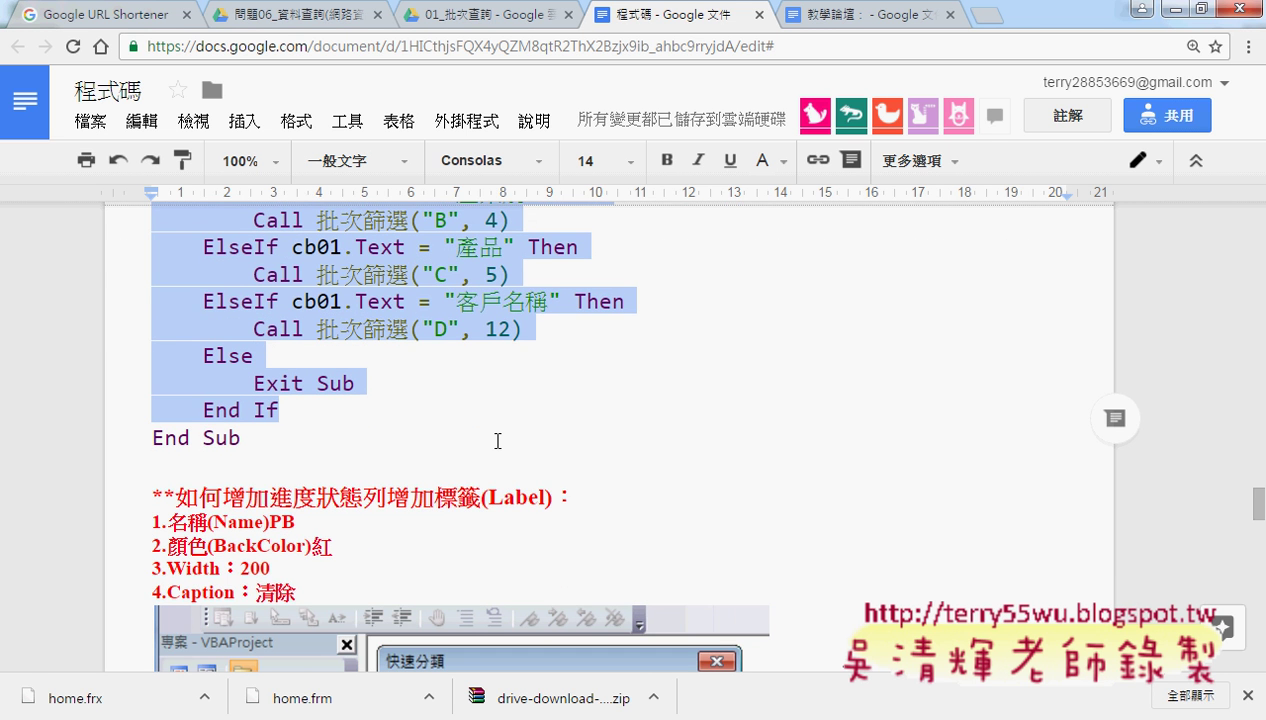